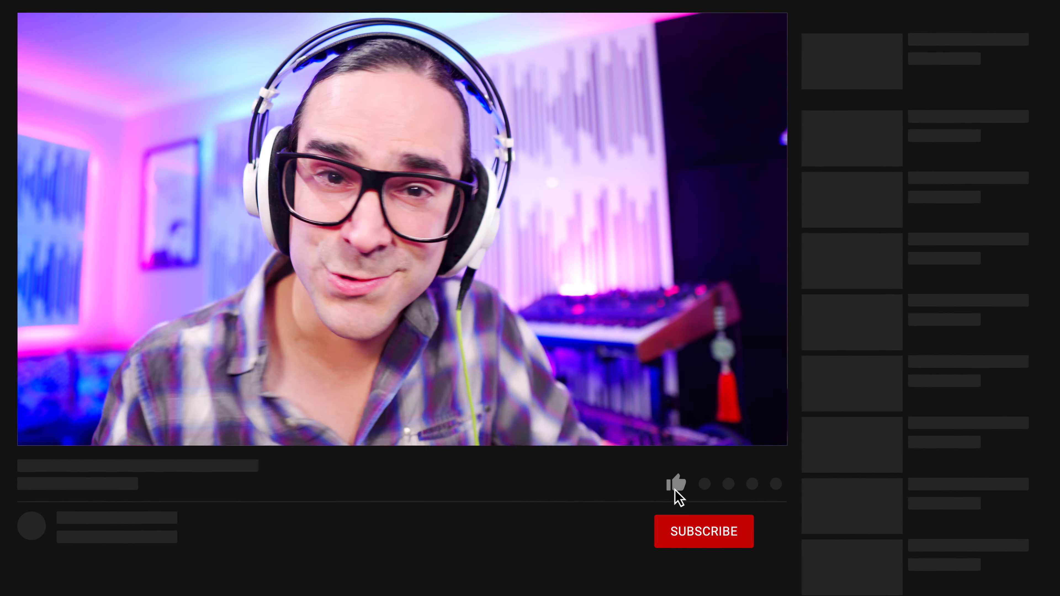
{"action": "left_click", "coordinate": [781, 556]}
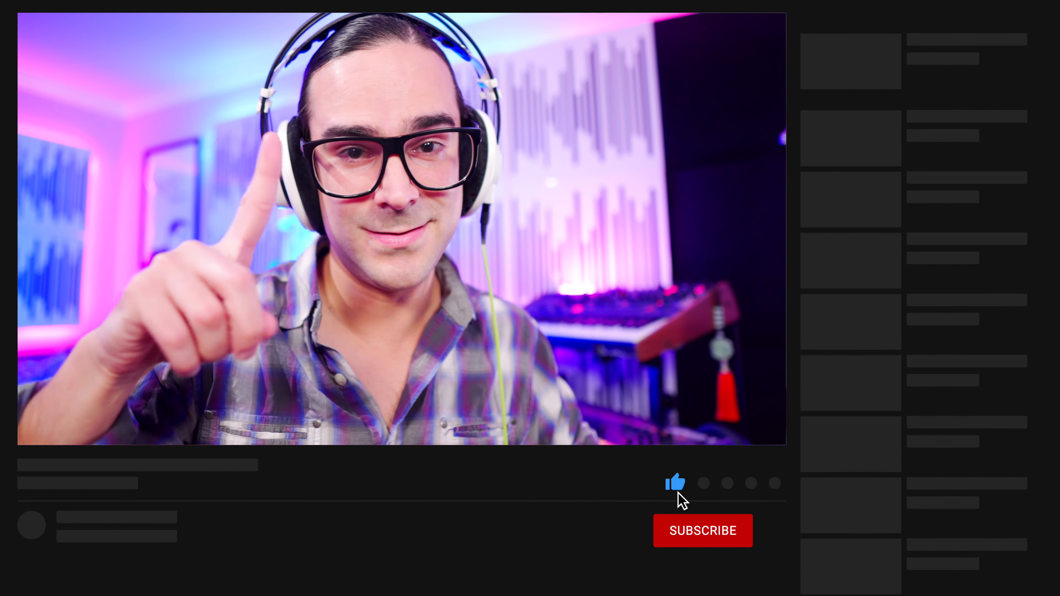
{"action": "left_click", "coordinate": [690, 533]}
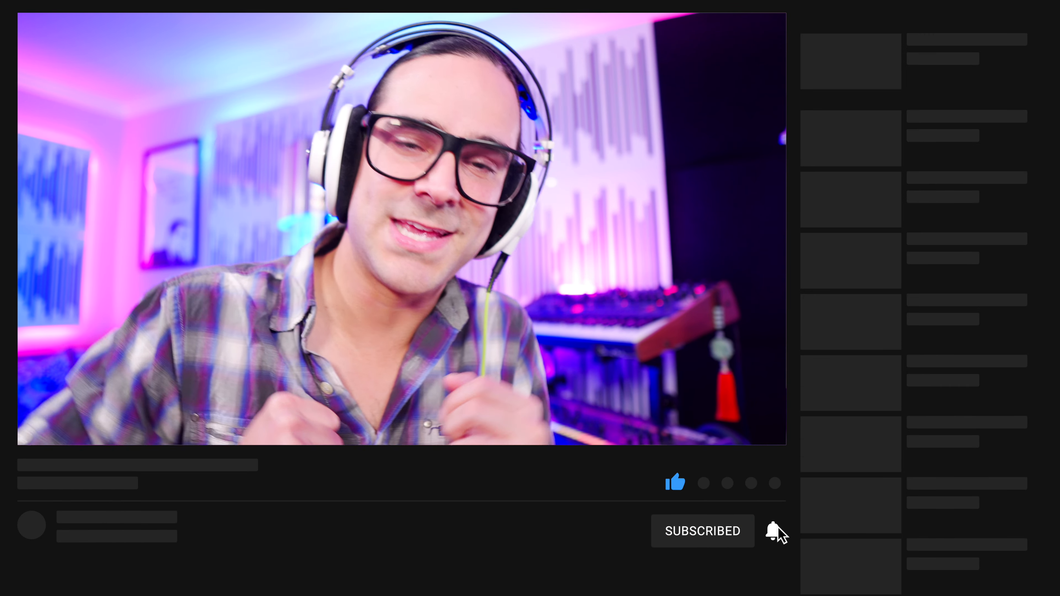
{"action": "left_click", "coordinate": [778, 529]}
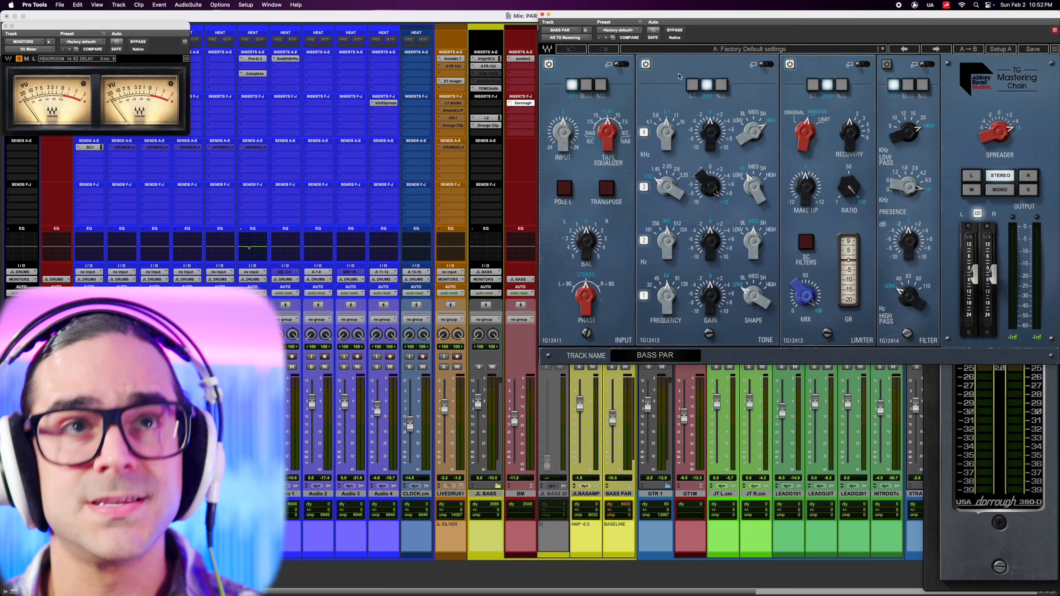
Step: Close the TG Mastering Chain plug-in window and solo the JL BASS track
{"action": "left_click", "coordinate": [542, 14]}
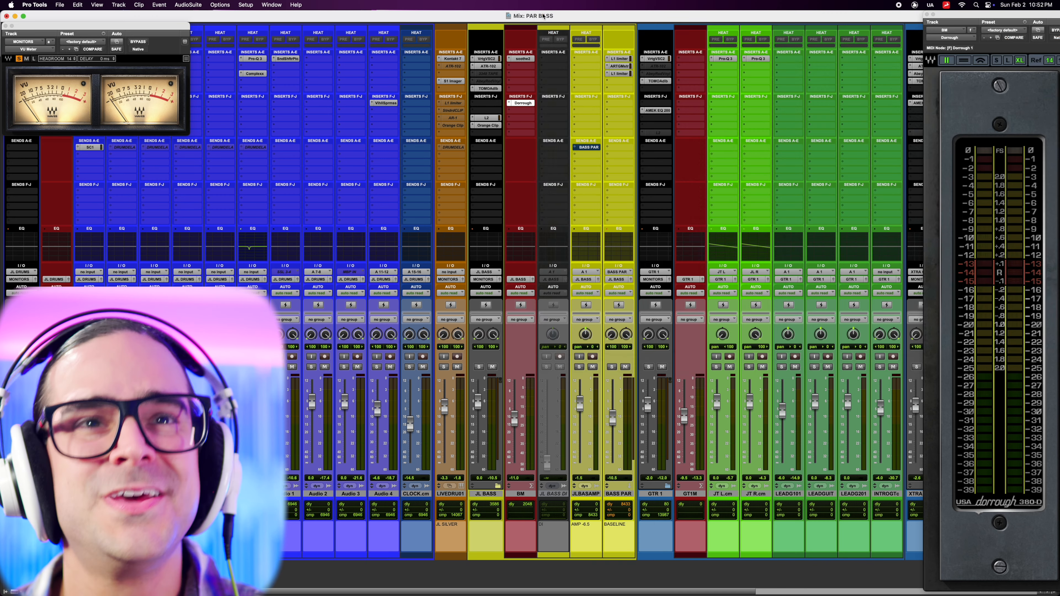
{"action": "left_click", "coordinate": [627, 74]}
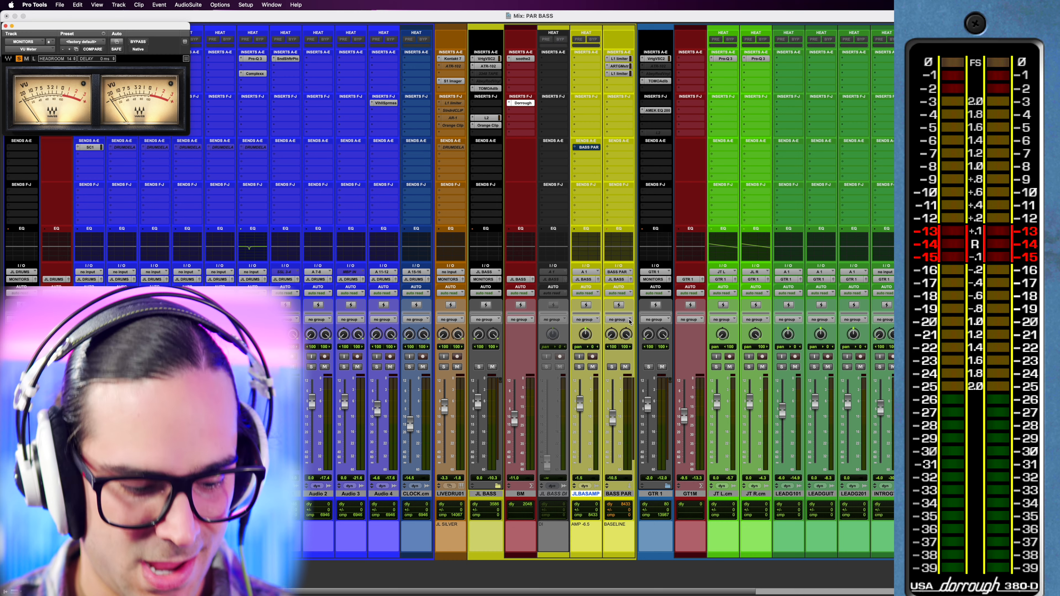
{"action": "left_click", "coordinate": [478, 367]}
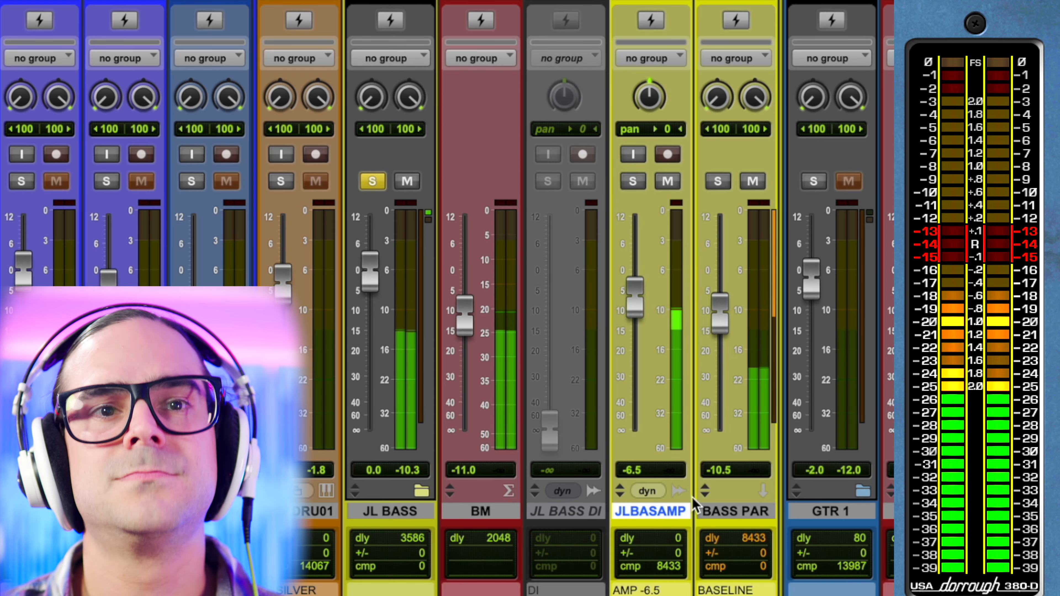
Step: Mute and unmute the BASS PAR track repeatedly to compare the bass with and without the parallel track
{"action": "left_click", "coordinate": [754, 182]}
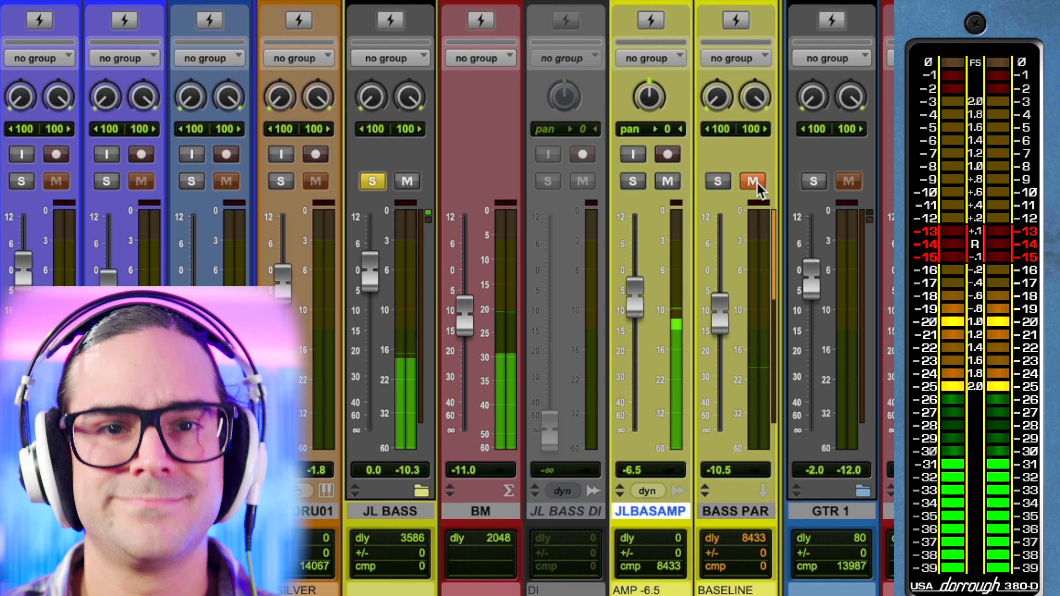
{"action": "left_click", "coordinate": [754, 182]}
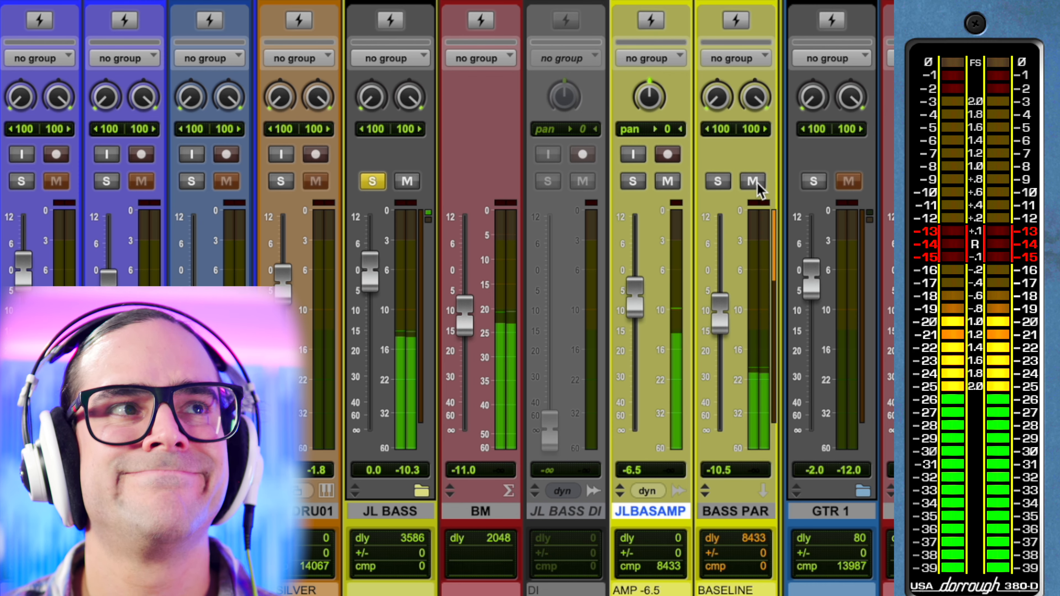
{"action": "left_click", "coordinate": [754, 182]}
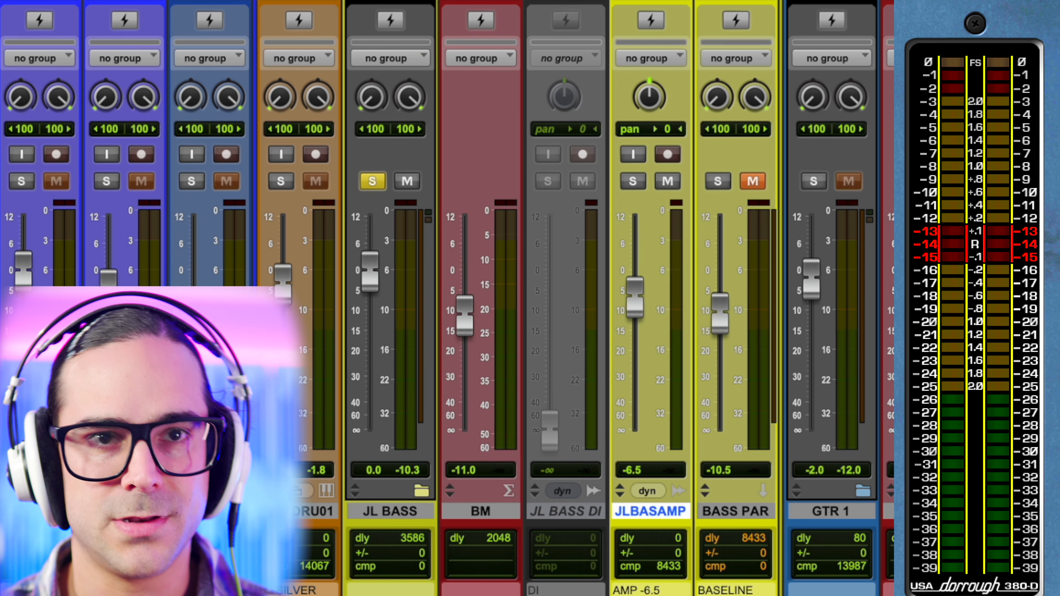
{"action": "left_click", "coordinate": [753, 182]}
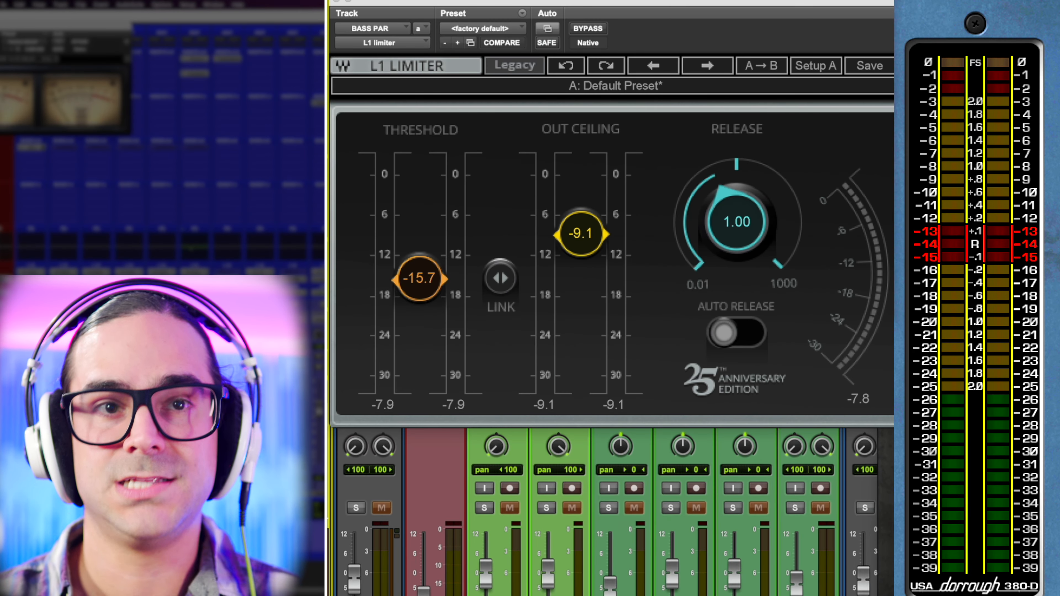
Step: Play the bass and watch the gain reduction of the -15.7 threshold L1 Limiter on BASS PAR, and stop playback
{"action": "key", "text": "space"}
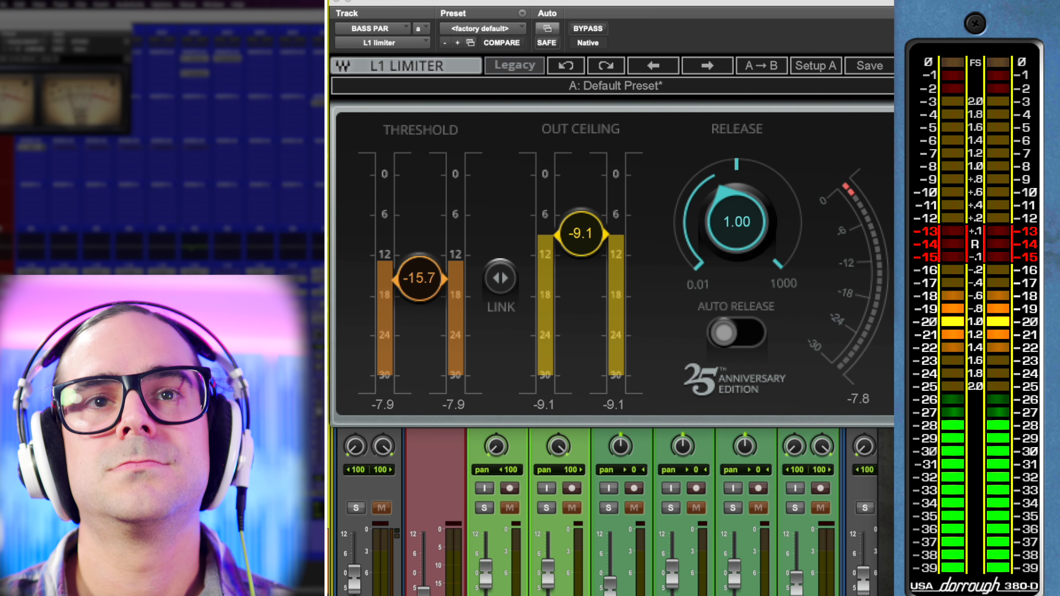
{"action": "key", "text": "space"}
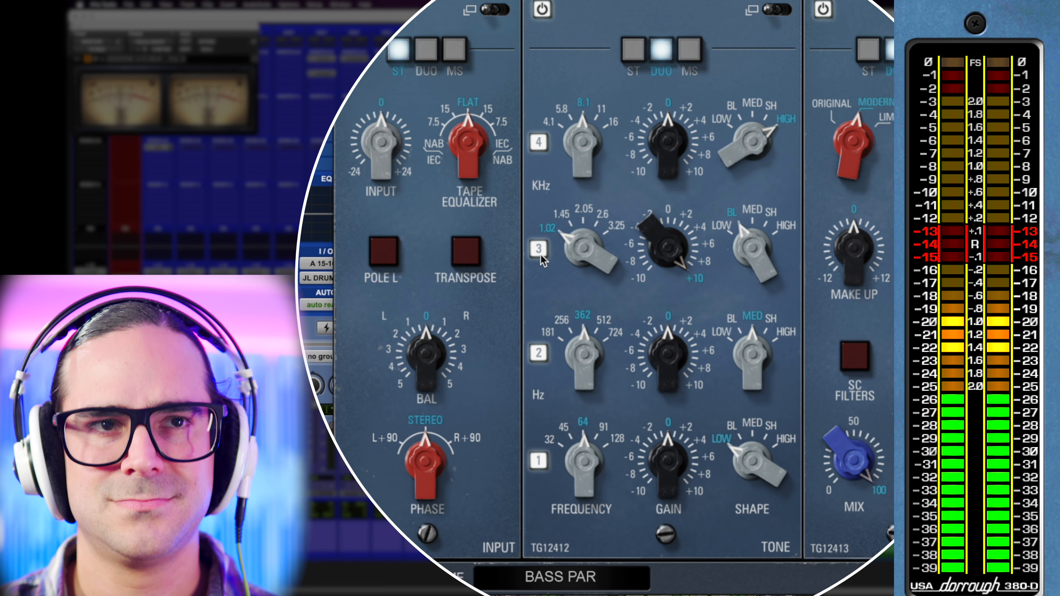
Step: Compare the BASS PAR sound with the TG Mastering Chain's tone band 3 off and on, and with its limiter module off and on
{"action": "left_click", "coordinate": [540, 254]}
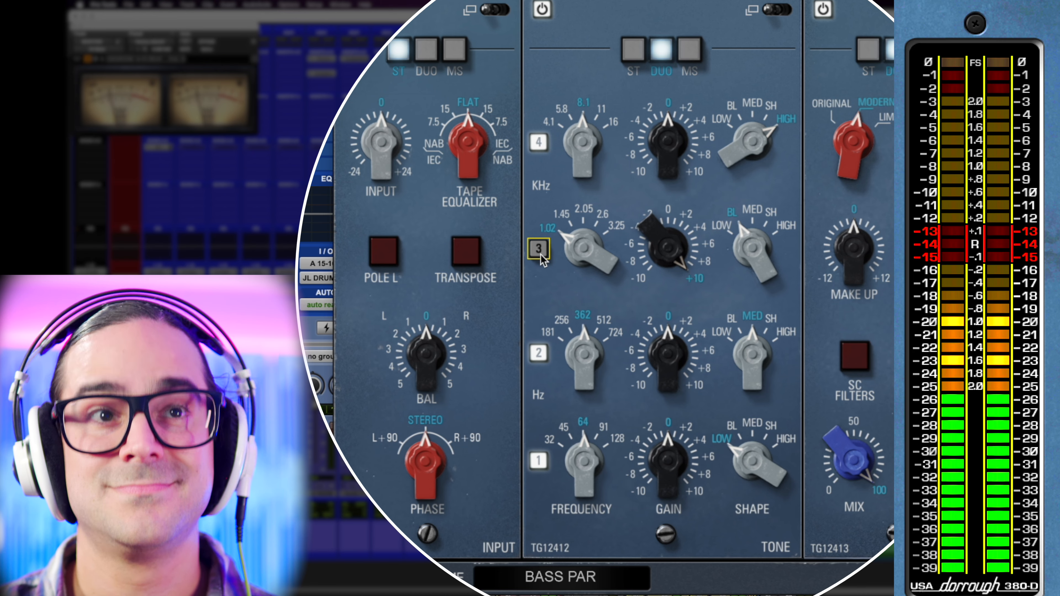
{"action": "left_click", "coordinate": [540, 254]}
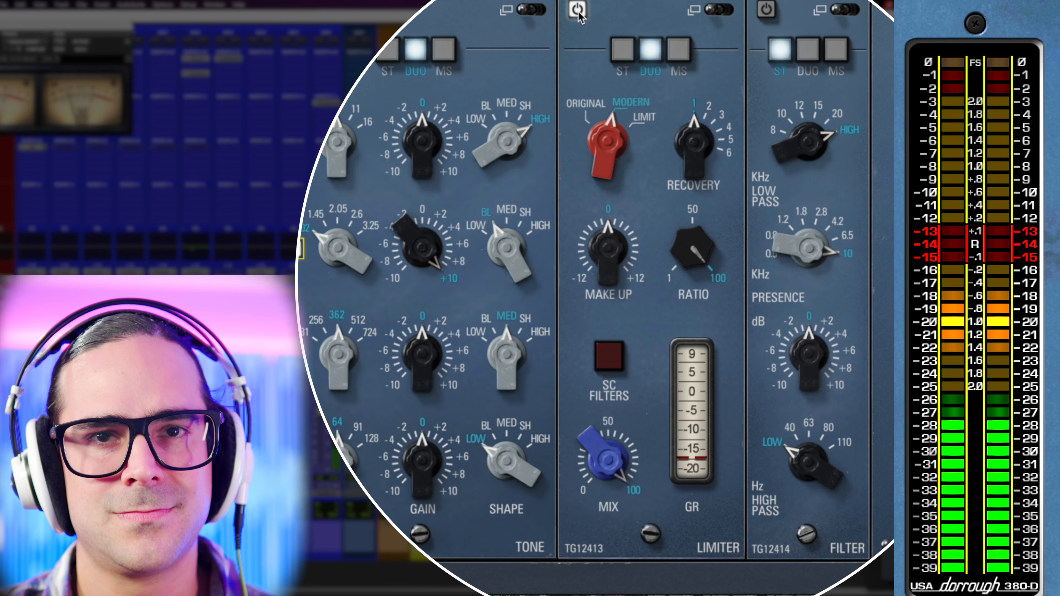
{"action": "left_click", "coordinate": [579, 11]}
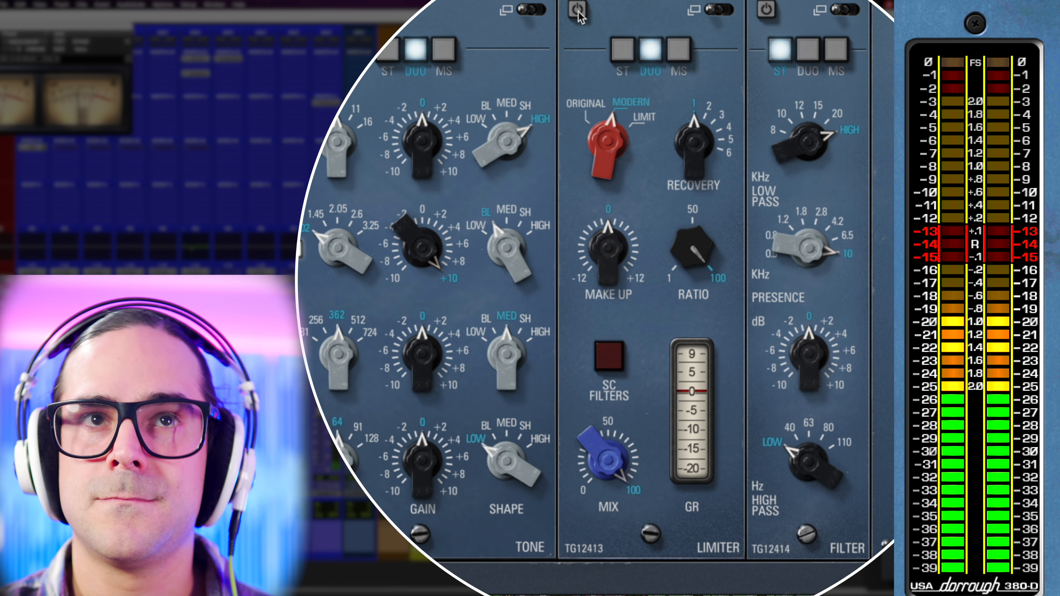
{"action": "left_click", "coordinate": [579, 11]}
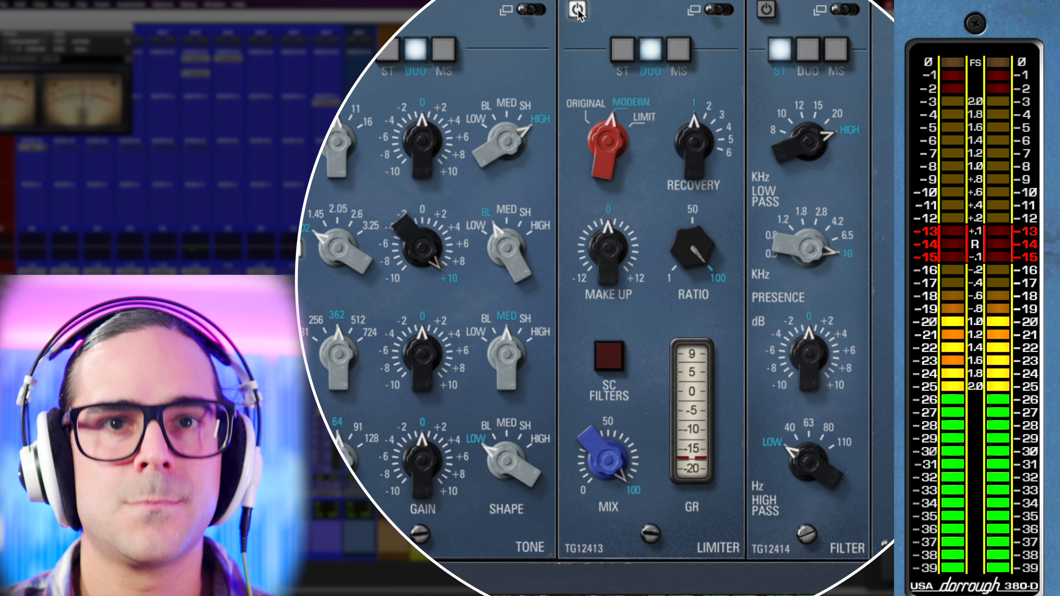
{"action": "left_click", "coordinate": [579, 12]}
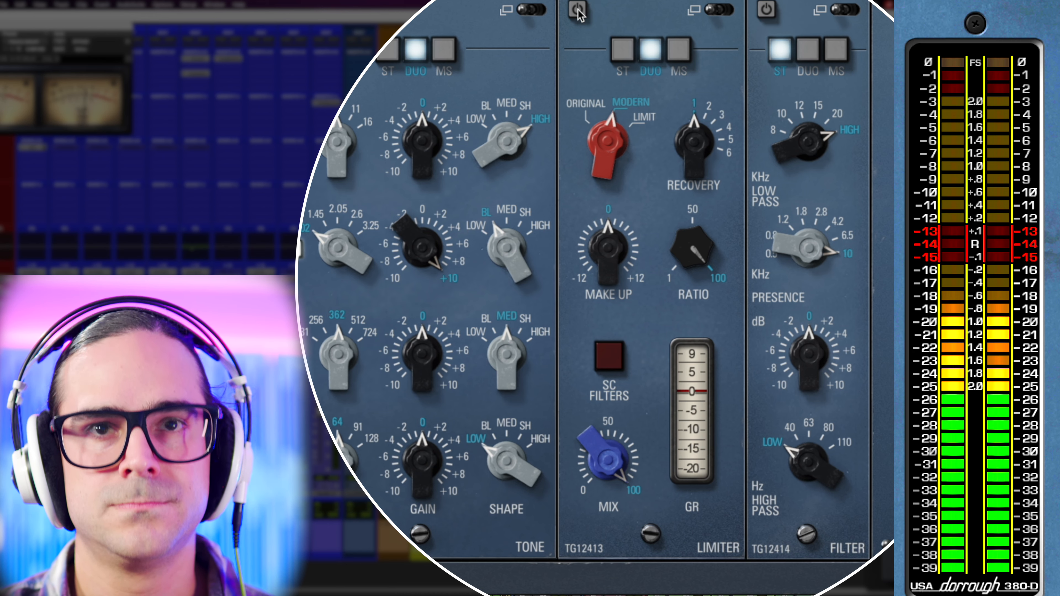
{"action": "left_click", "coordinate": [578, 11]}
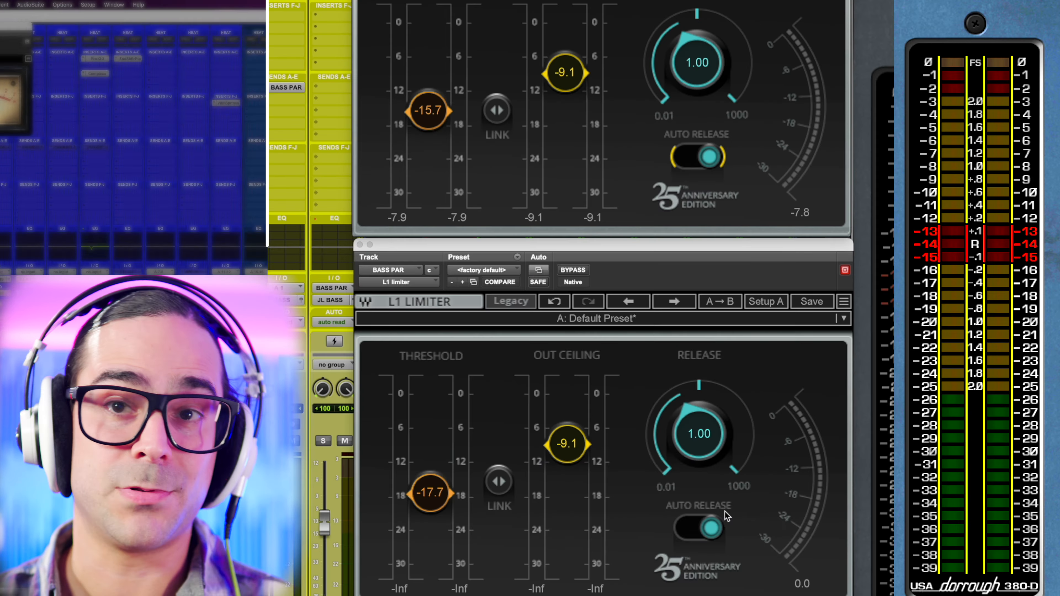
Step: Turn off Auto Release on both L1 Limiters of the BASS PAR track
{"action": "left_click", "coordinate": [703, 433]}
{"action": "left_click", "coordinate": [699, 142]}
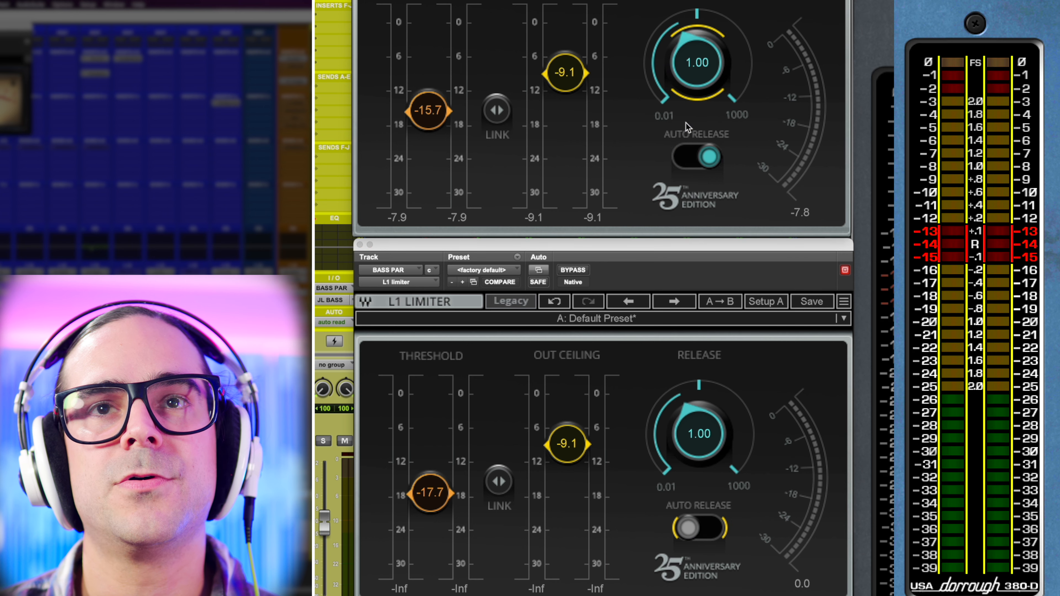
{"action": "left_click", "coordinate": [687, 157]}
Step: During playback, switch Auto Release on and off on the -15.7 threshold L1 Limiter to compare the release behaviour, ending with it off
{"action": "key", "text": "space"}
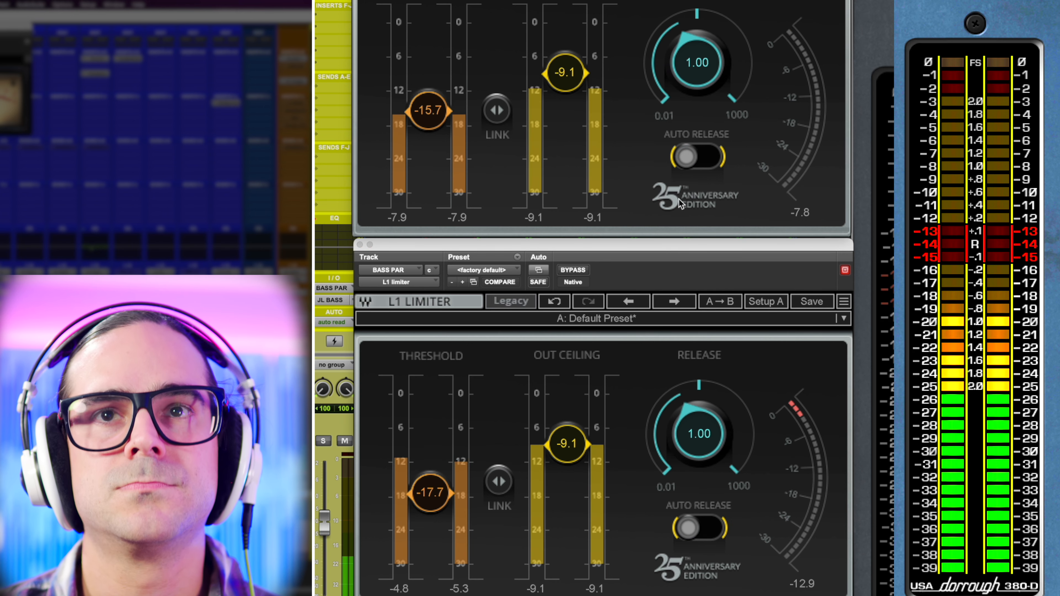
{"action": "left_click", "coordinate": [707, 166]}
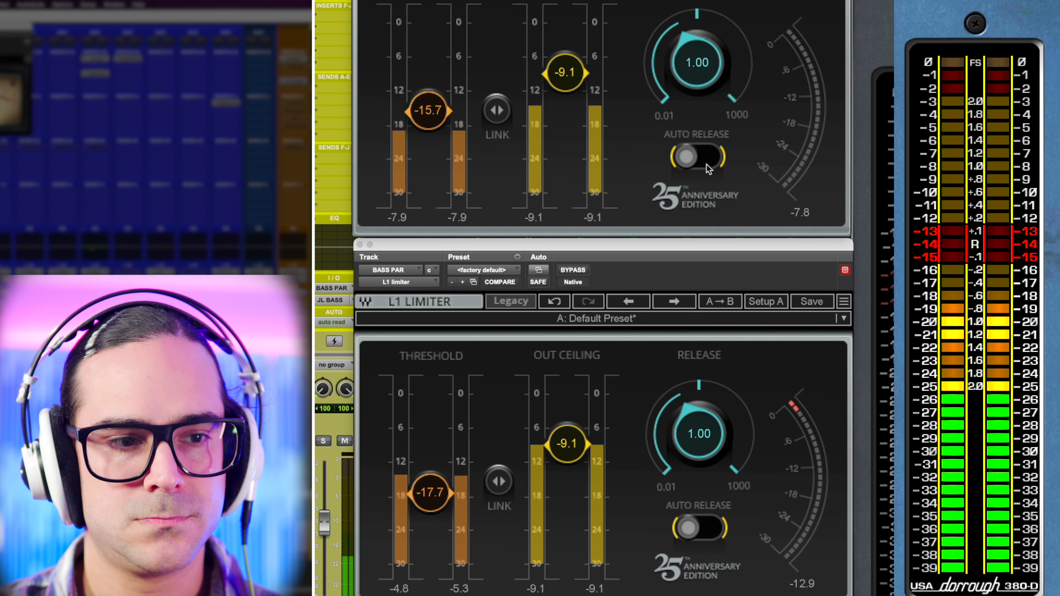
{"action": "left_click", "coordinate": [707, 166]}
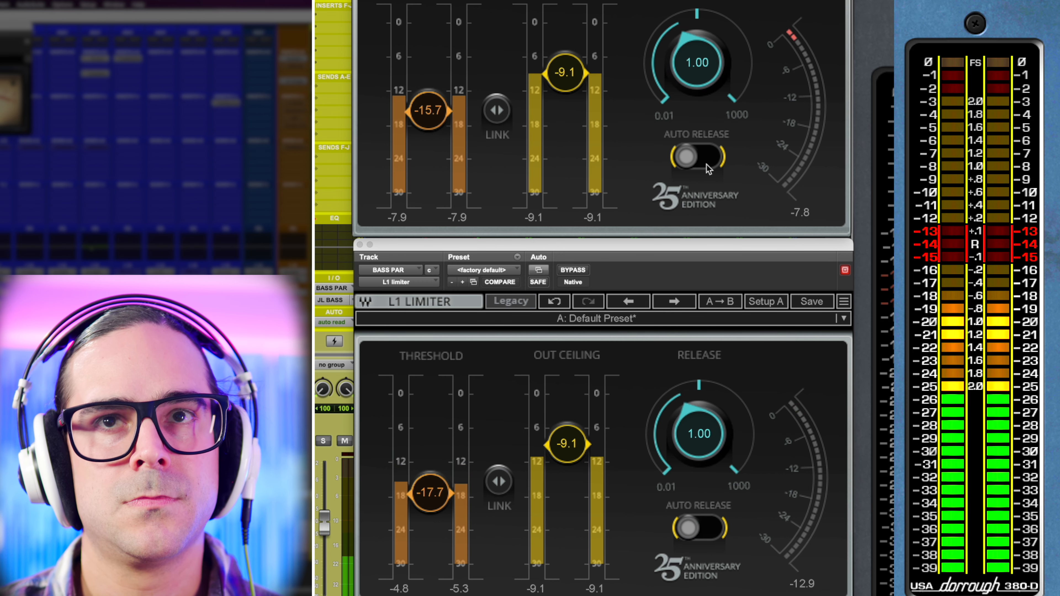
{"action": "left_click", "coordinate": [708, 167]}
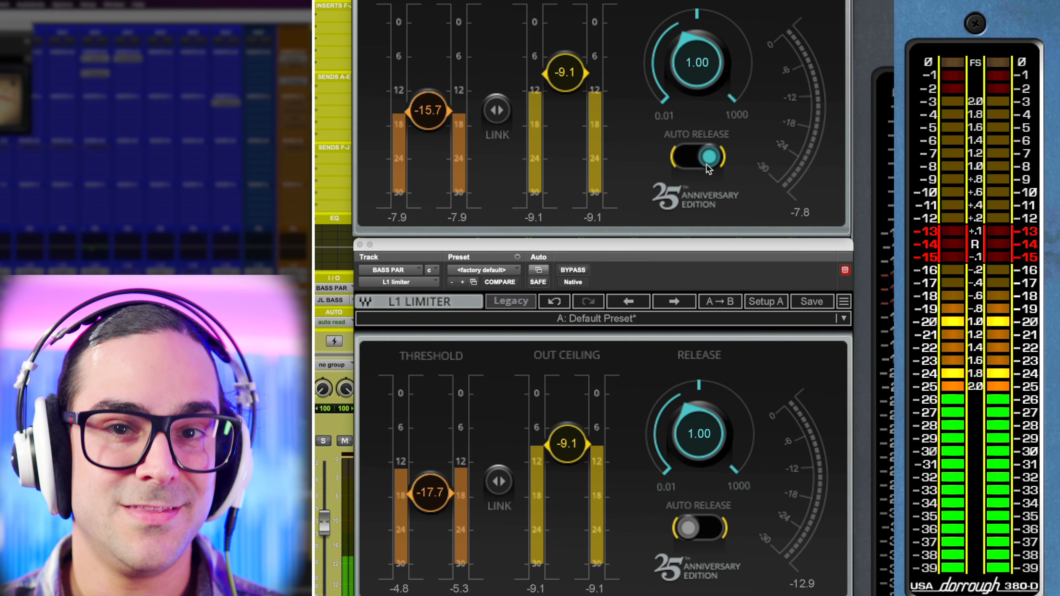
{"action": "left_click", "coordinate": [686, 164]}
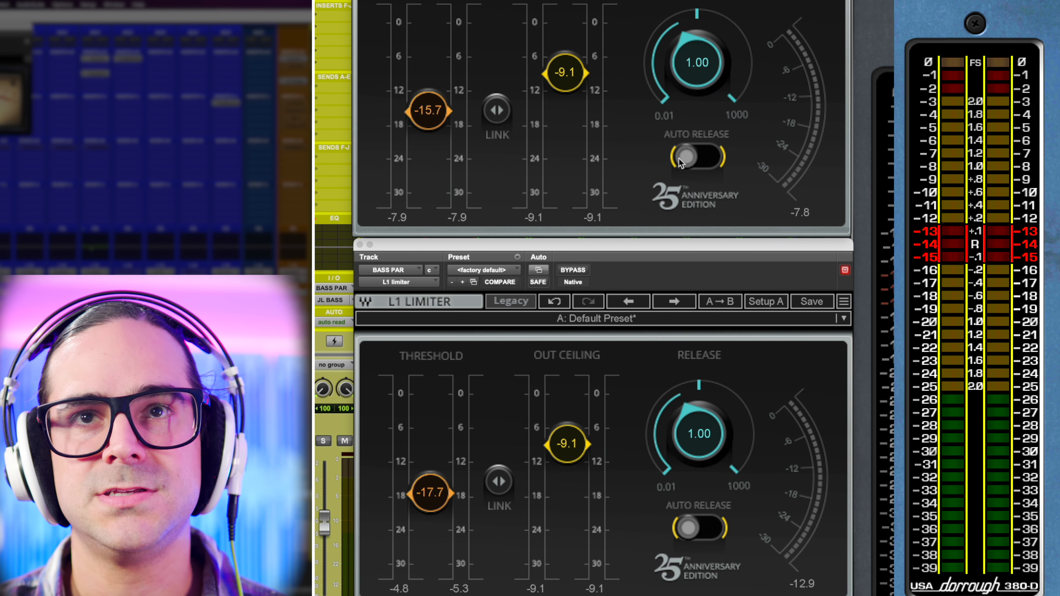
{"action": "key", "text": "space"}
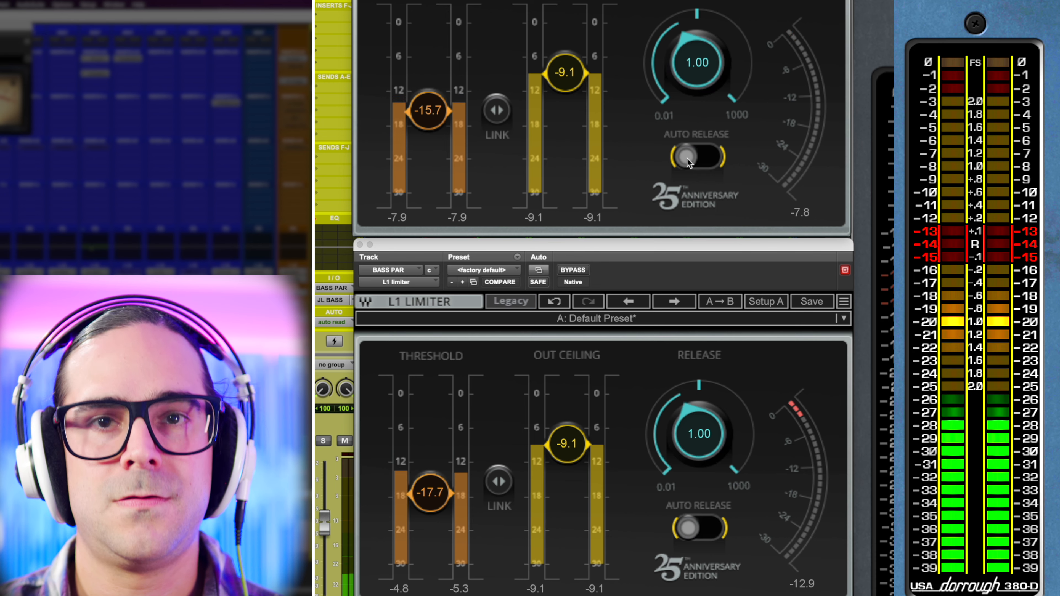
{"action": "left_click", "coordinate": [686, 158]}
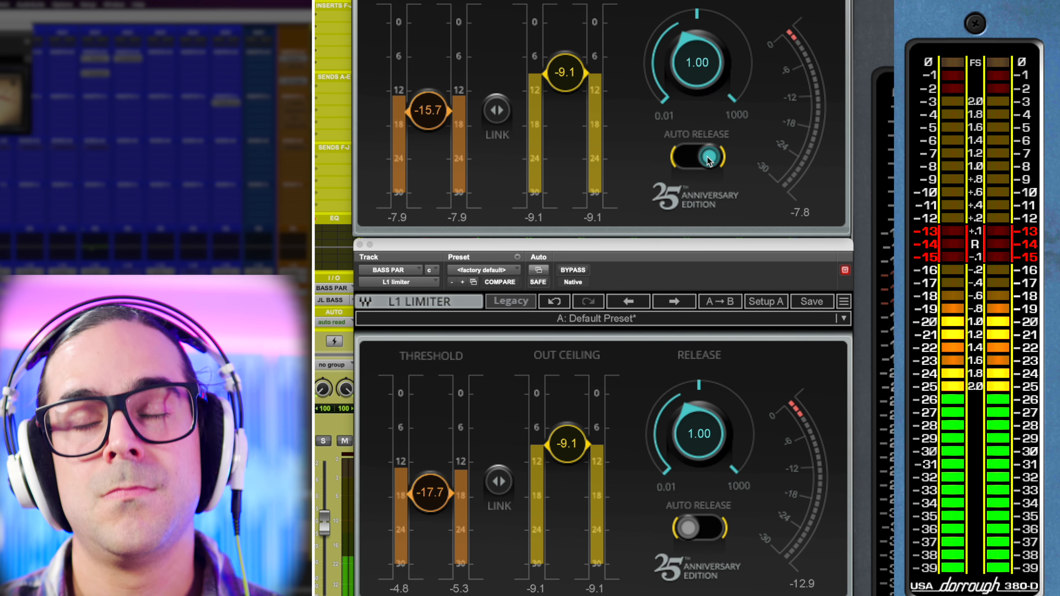
{"action": "left_click", "coordinate": [709, 160]}
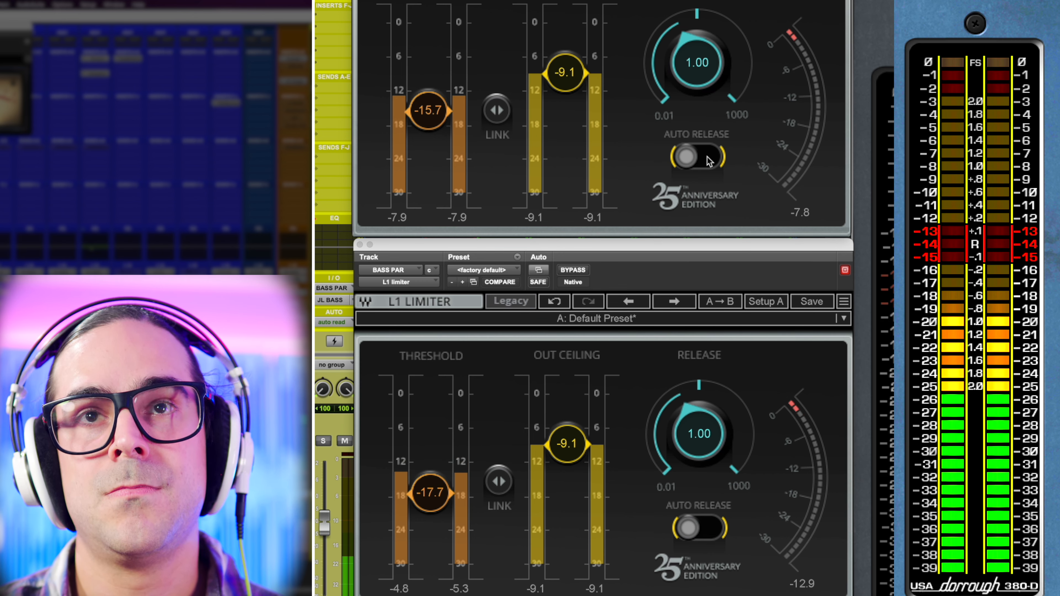
{"action": "left_click", "coordinate": [708, 162]}
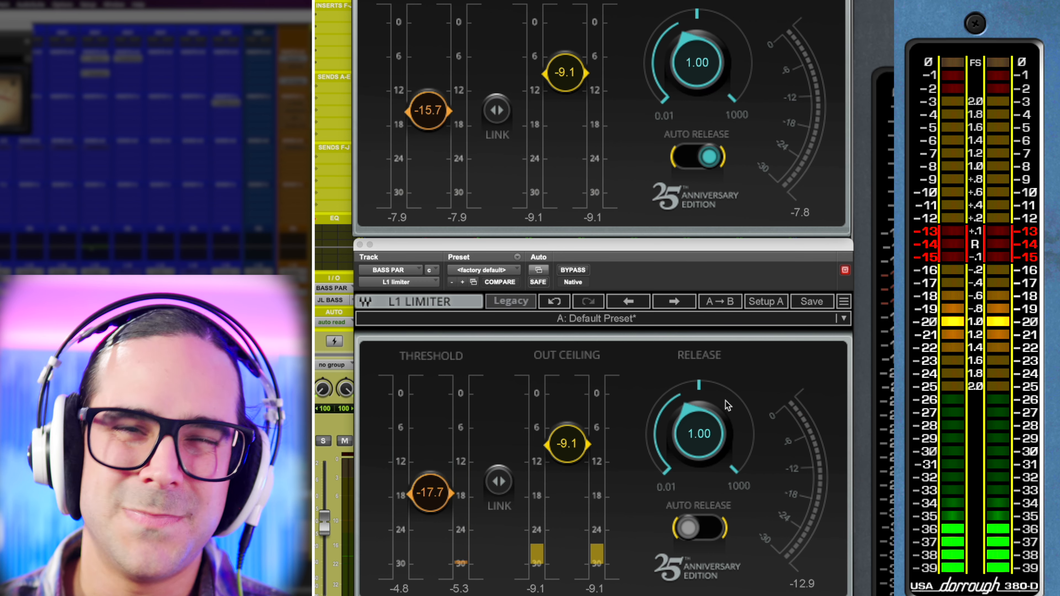
{"action": "left_click", "coordinate": [690, 155]}
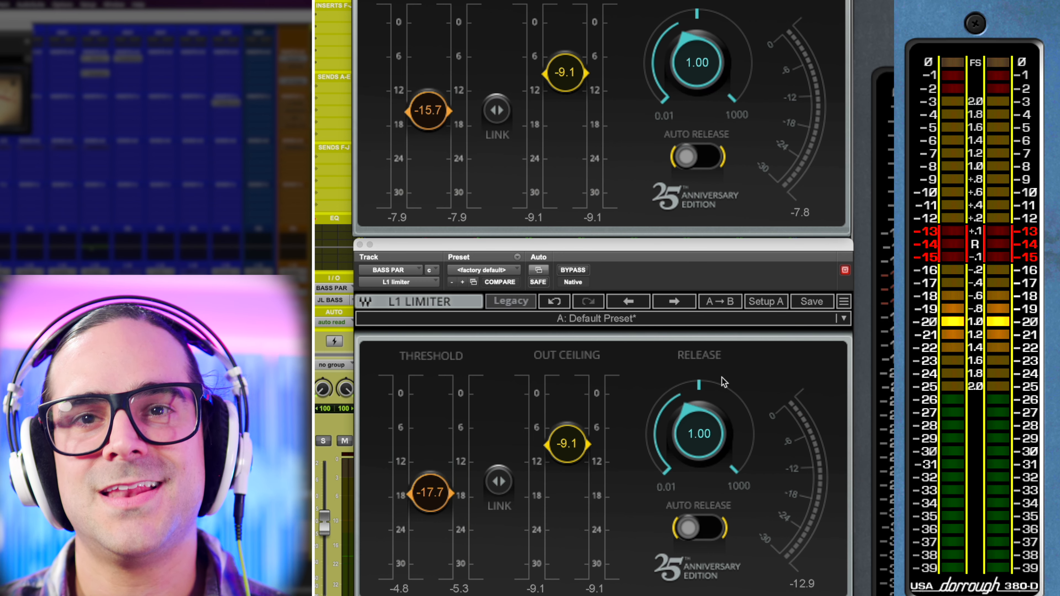
Step: Turn on Auto Release on both BASS PAR L1 Limiters and stop playback
{"action": "left_click", "coordinate": [711, 530]}
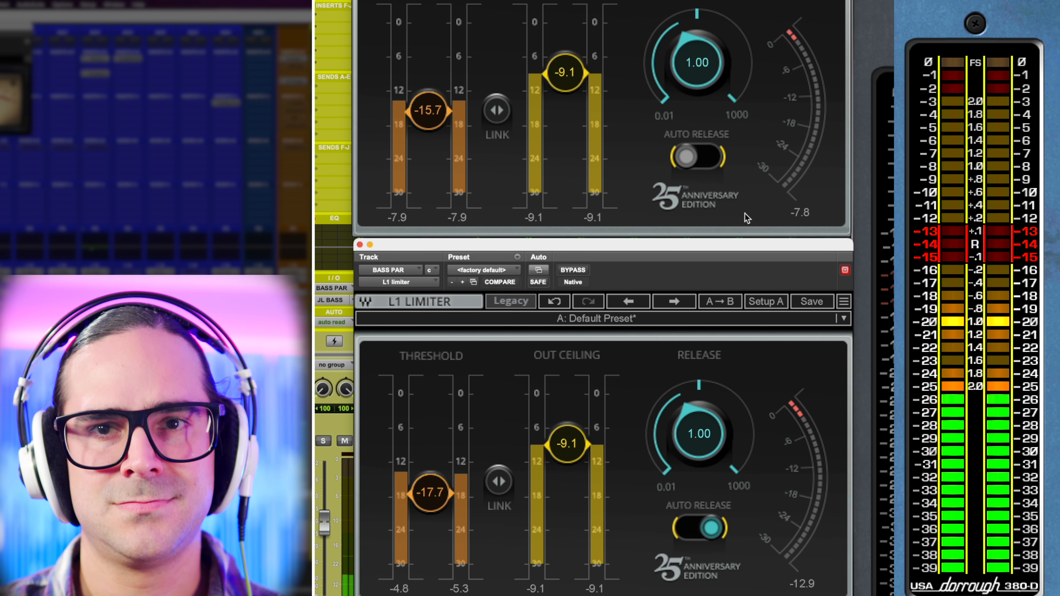
{"action": "left_click", "coordinate": [719, 161]}
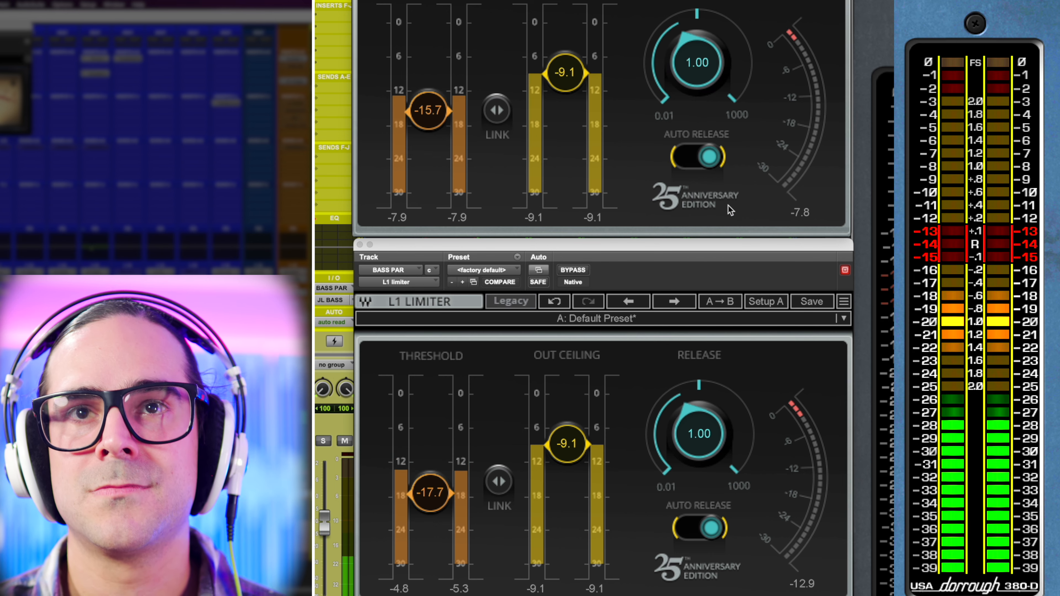
{"action": "key", "text": "space"}
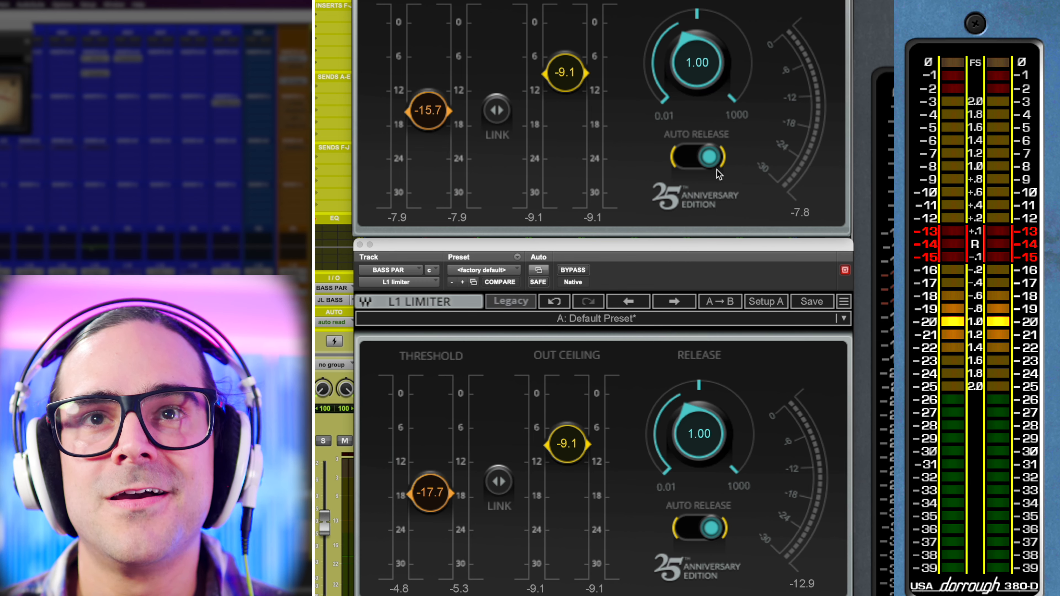
Step: Resume playback and toggle Auto Release on the -15.7 threshold L1 Limiter, keeping it on for the -17.7 one, to compare the sound
{"action": "key", "text": "space"}
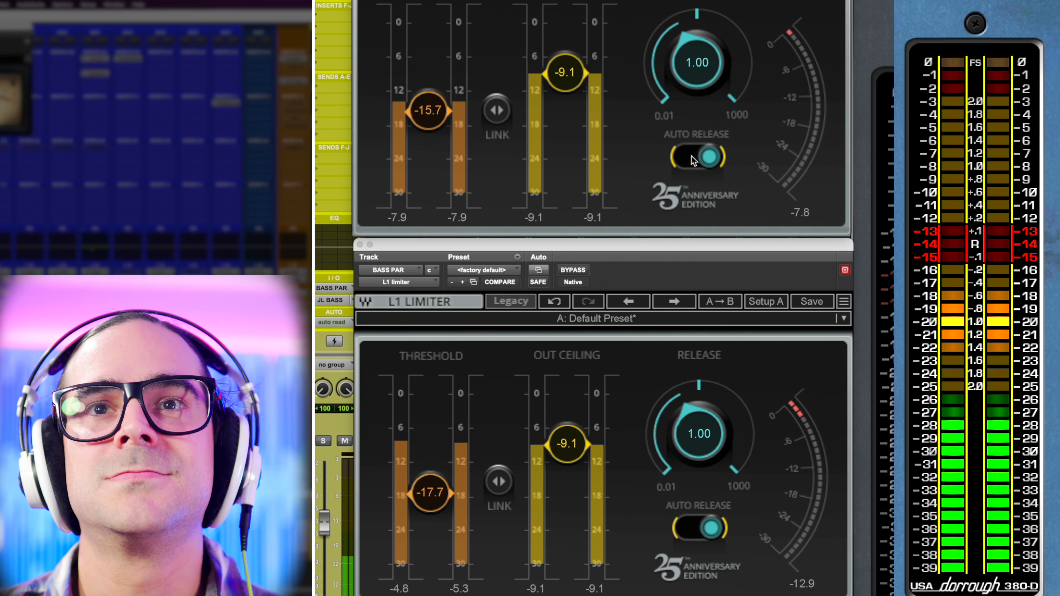
{"action": "left_click", "coordinate": [691, 158]}
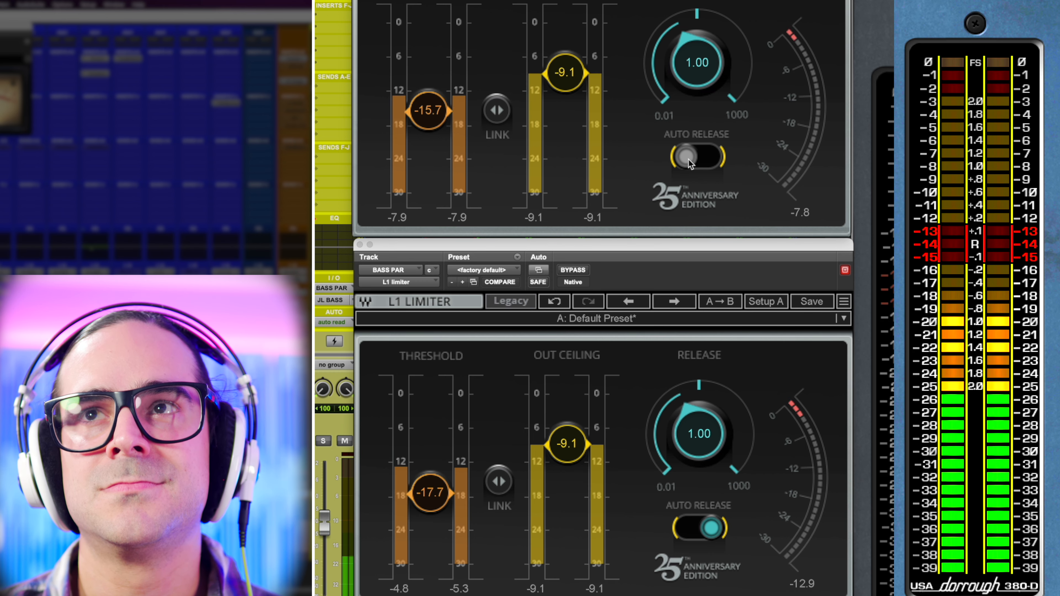
{"action": "left_click", "coordinate": [689, 159]}
{"action": "left_click", "coordinate": [688, 159]}
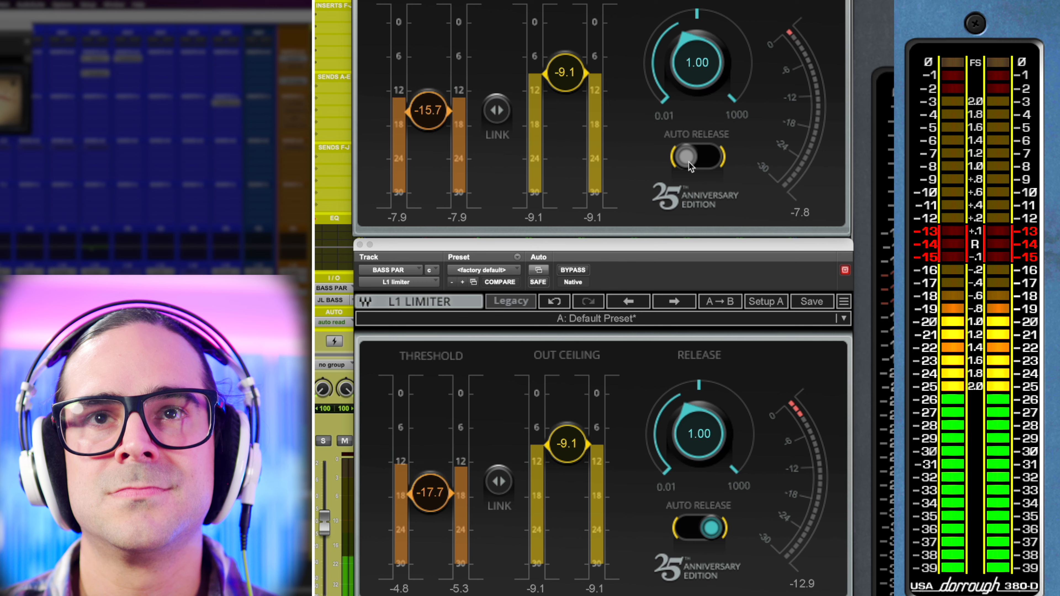
Step: Turn Auto Release back on for the -15.7 threshold L1 Limiter, and mute and unmute BASS PAR during playback of the mix to compare
{"action": "left_click", "coordinate": [688, 159]}
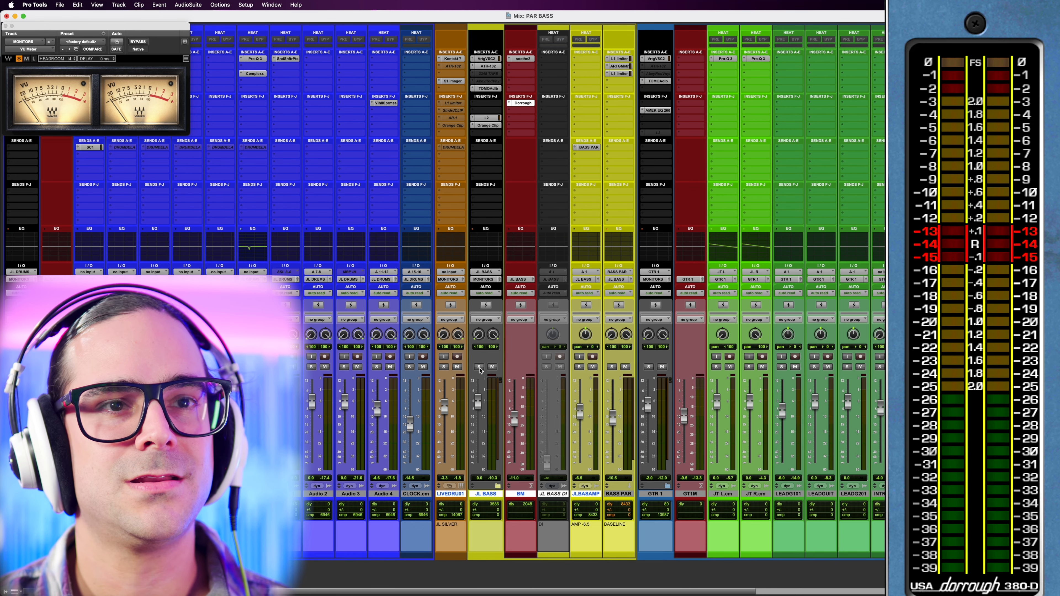
{"action": "key", "text": "space"}
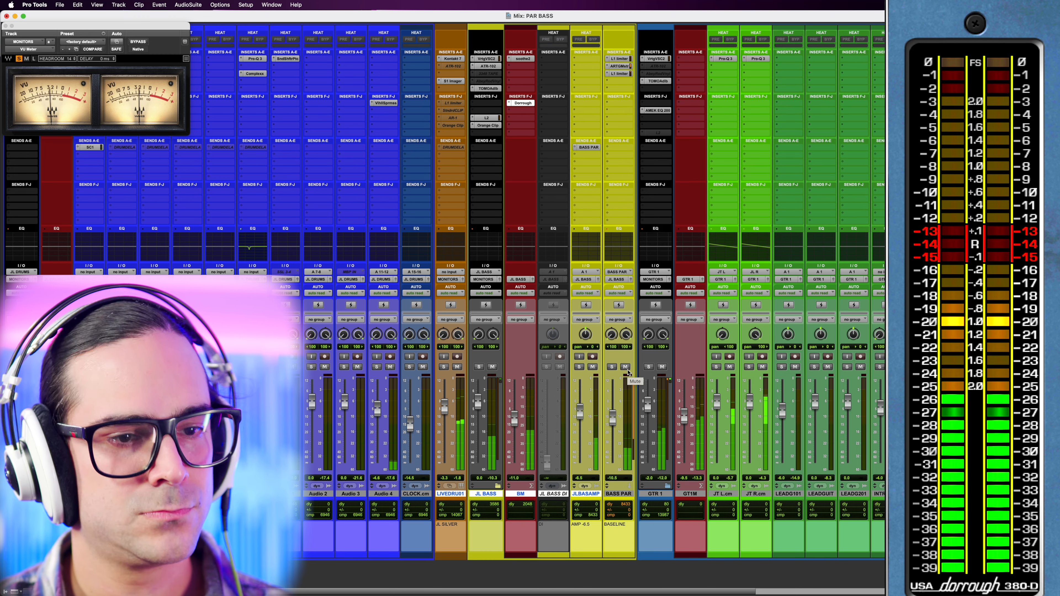
{"action": "left_click", "coordinate": [626, 367]}
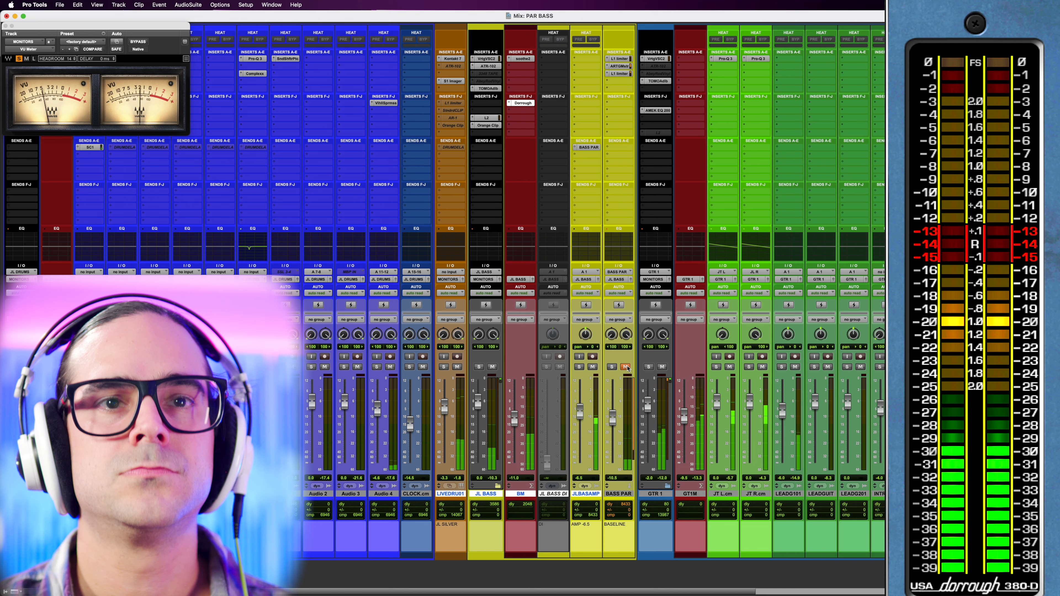
{"action": "left_click", "coordinate": [626, 367]}
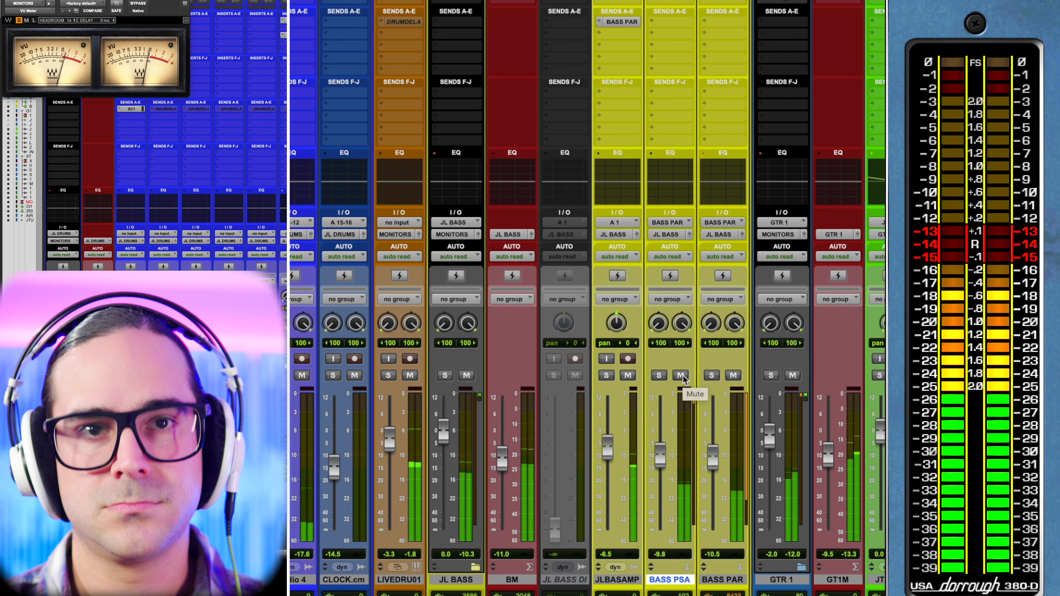
Step: Mute and unmute the BASS PSA track repeatedly during playback to compare the bass with and without it
{"action": "left_click", "coordinate": [681, 375]}
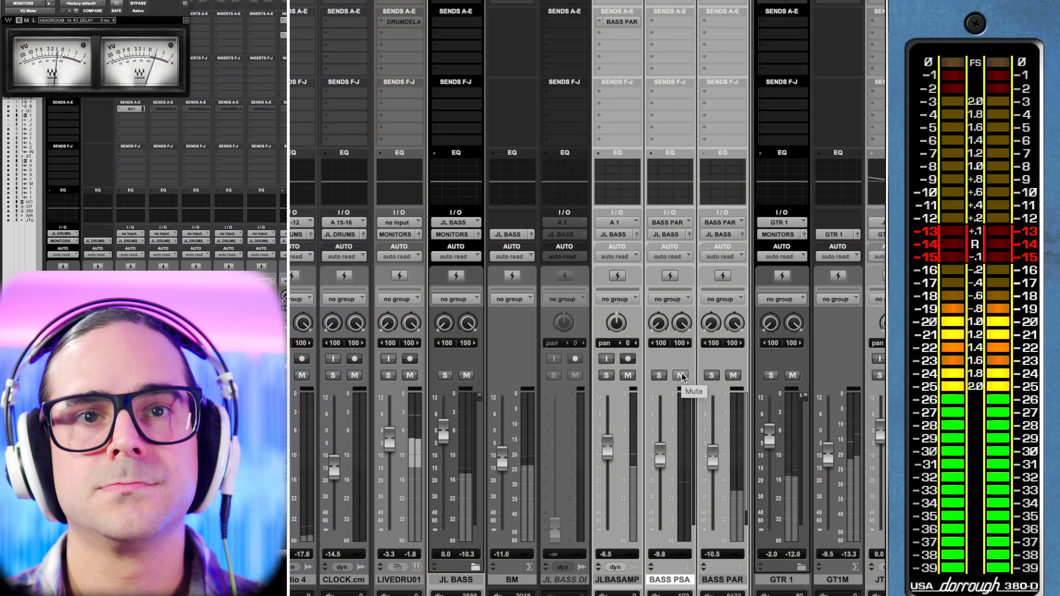
{"action": "left_click", "coordinate": [681, 375]}
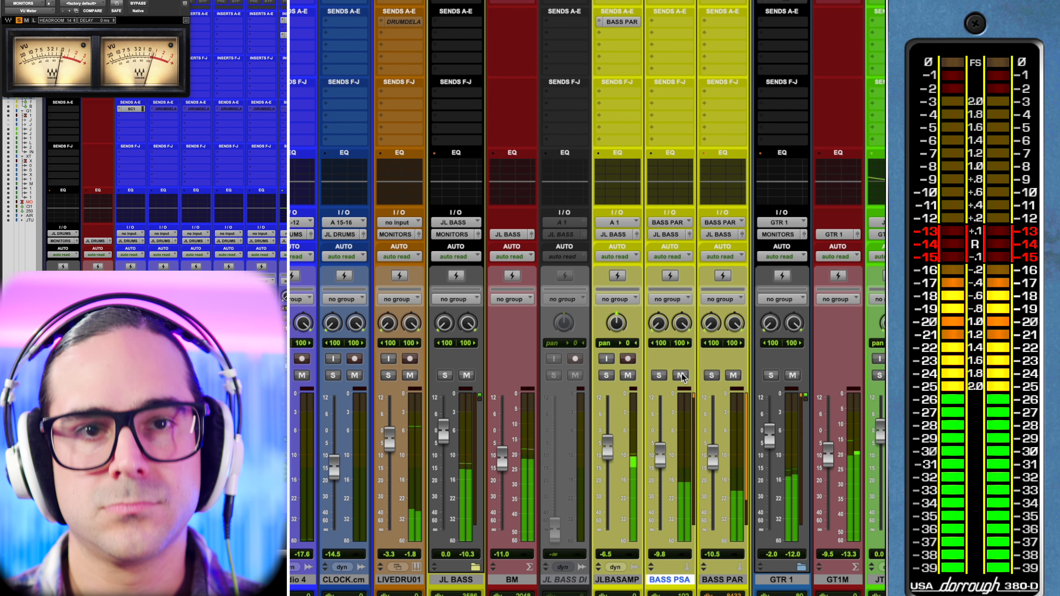
{"action": "left_click", "coordinate": [682, 375]}
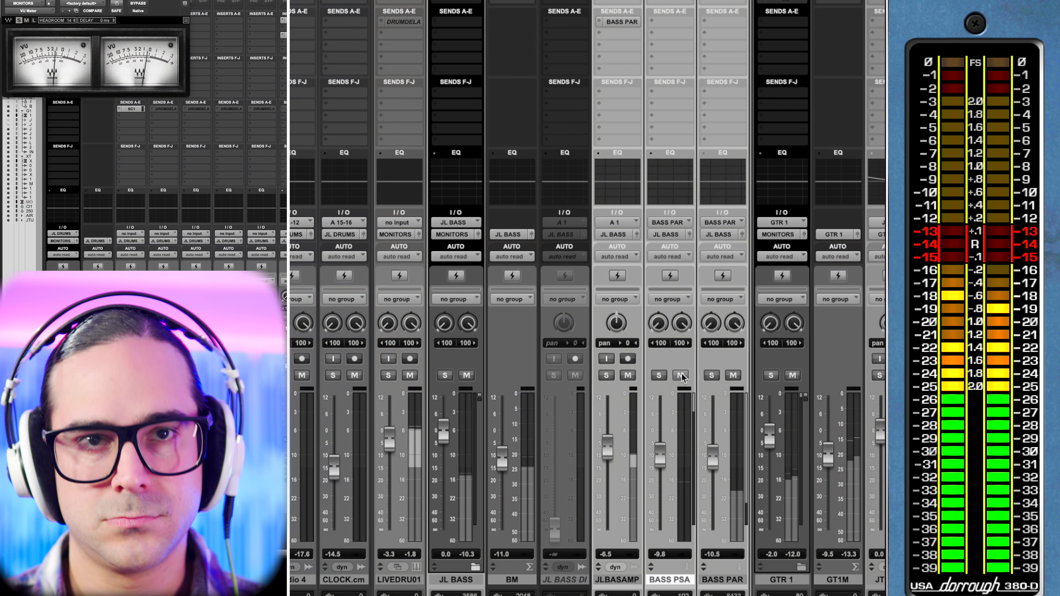
{"action": "left_click", "coordinate": [682, 375]}
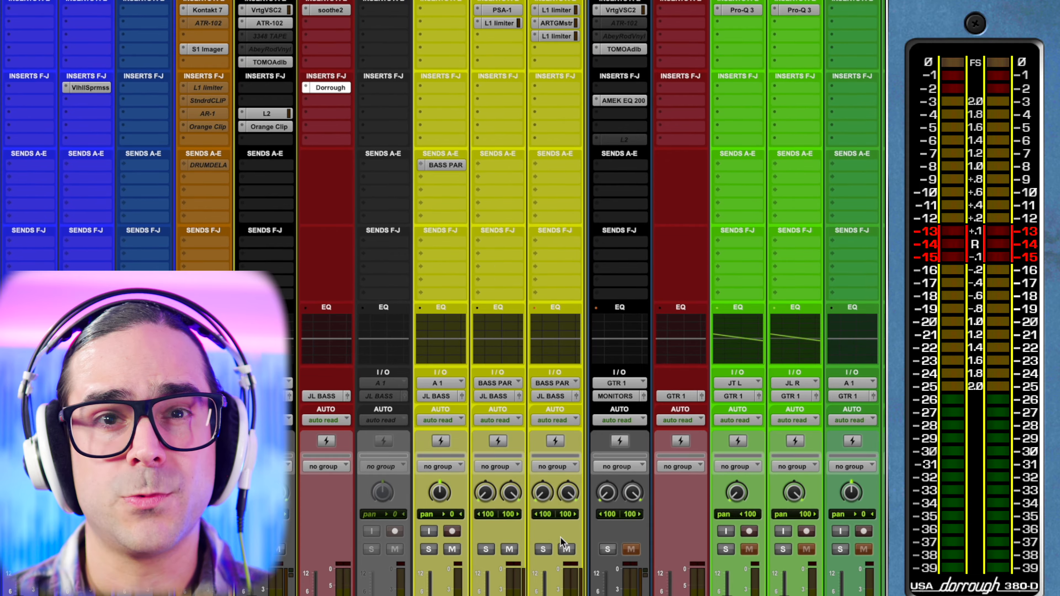
Step: Open the SansAmp PSA-1 on BASS PSA and toggle the track's mute during playback while BASS PAR is muted
{"action": "left_click", "coordinate": [517, 15]}
{"action": "left_click_drag", "start_coordinate": [663, 349], "coordinate": [699, 172]}
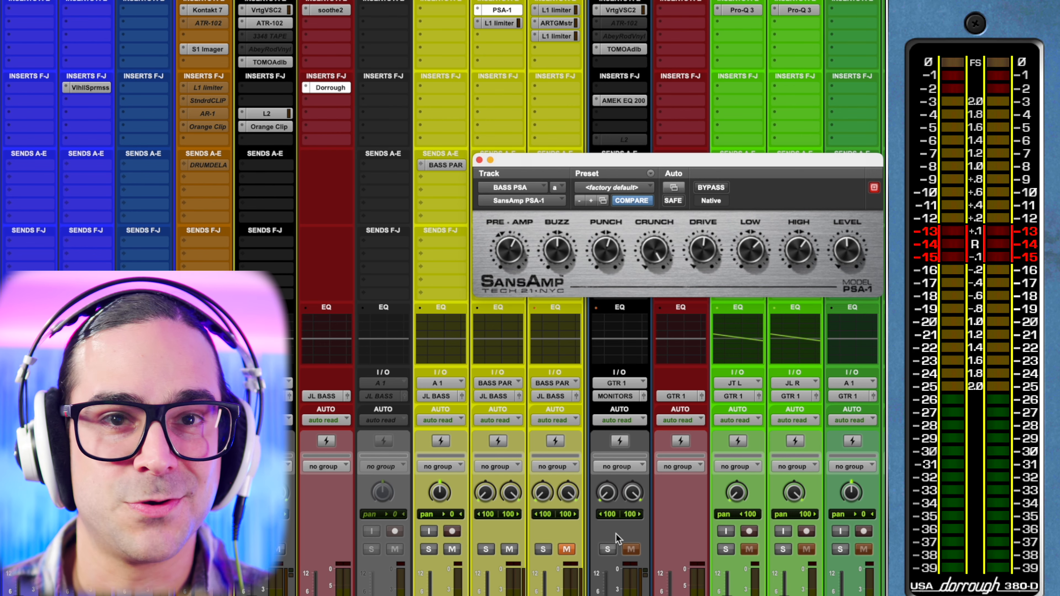
{"action": "left_click", "coordinate": [511, 556]}
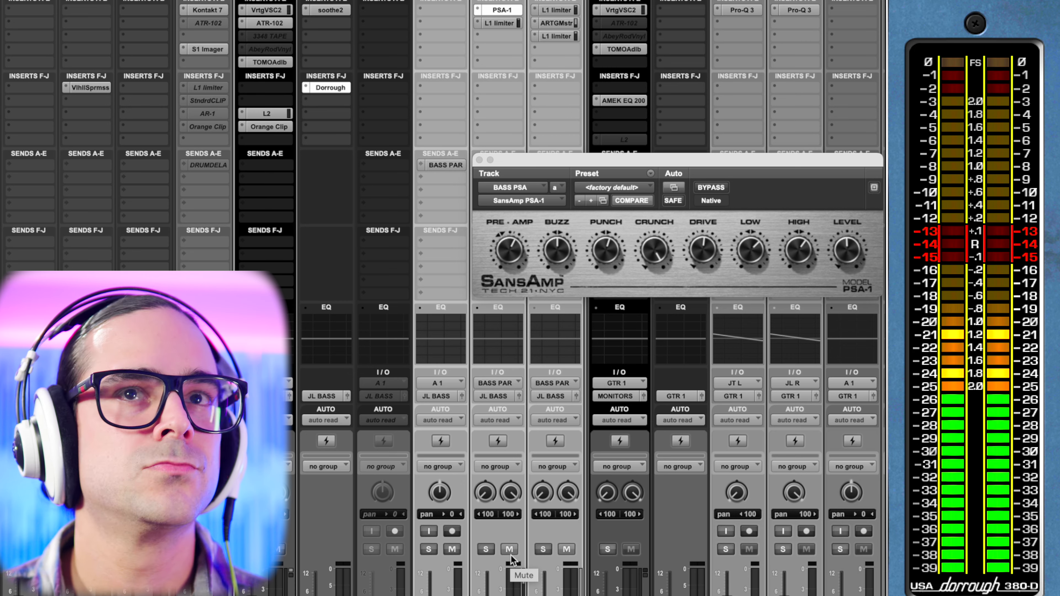
{"action": "left_click", "coordinate": [511, 555]}
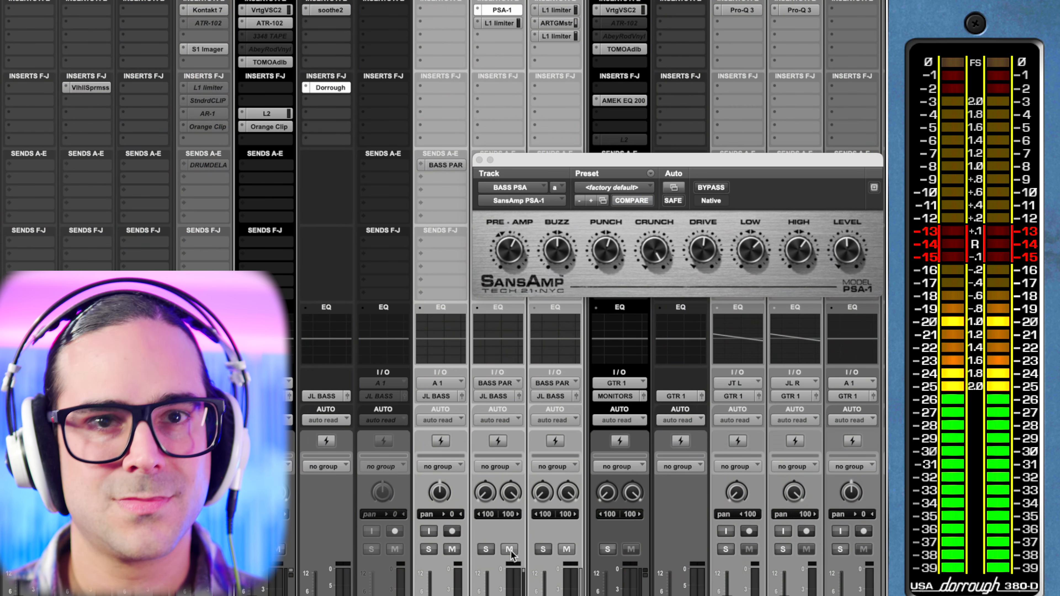
{"action": "left_click", "coordinate": [509, 550]}
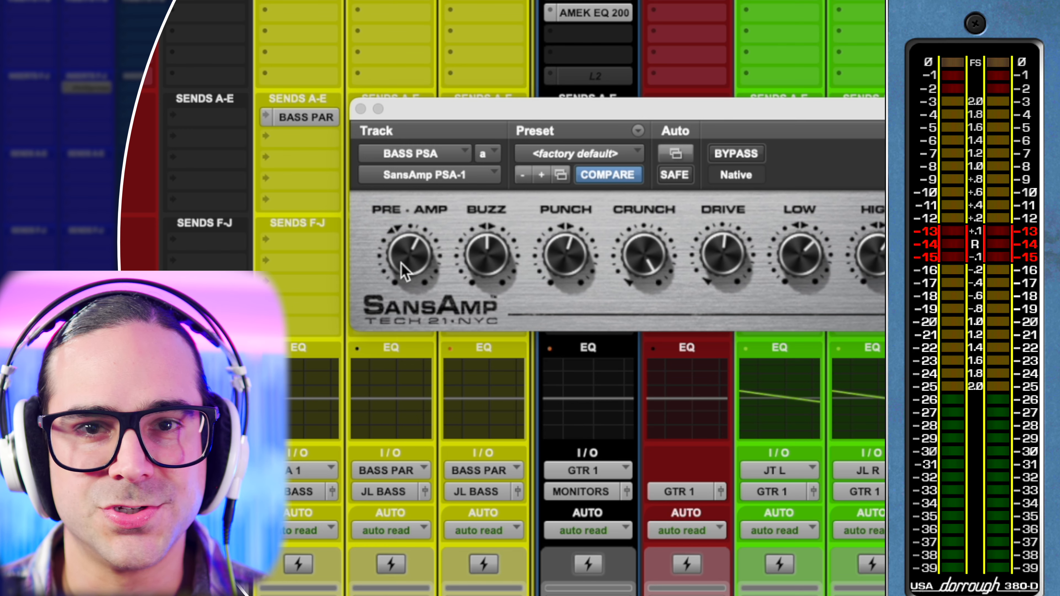
Step: Audition the PSA-1's Pre-Amp, Buzz, Punch and Crunch knobs during playback, copying the original settings beforehand and pasting them back at the end
{"action": "left_click", "coordinate": [638, 130]}
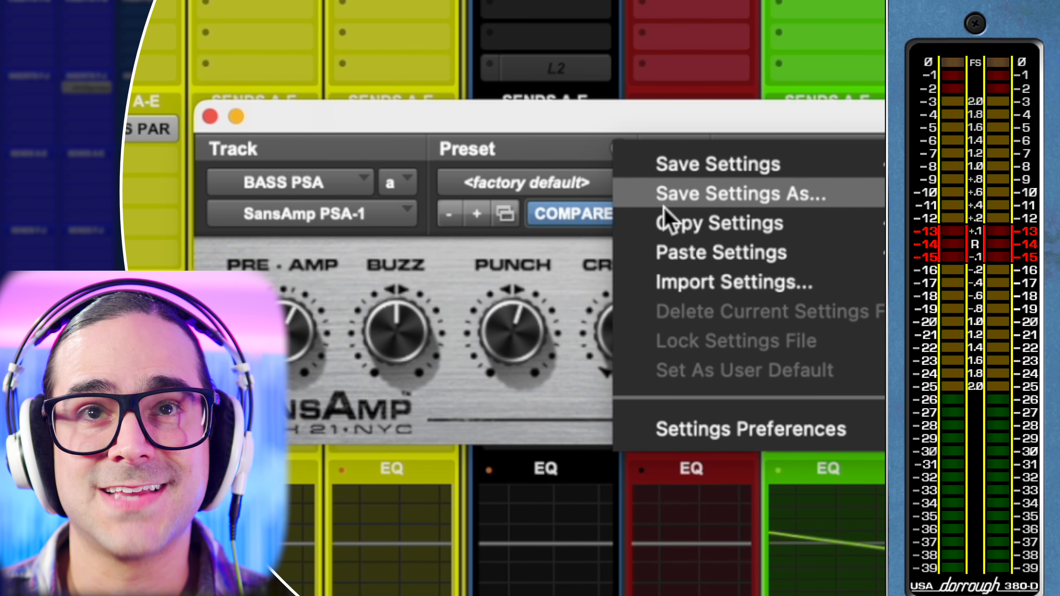
{"action": "left_click", "coordinate": [671, 181]}
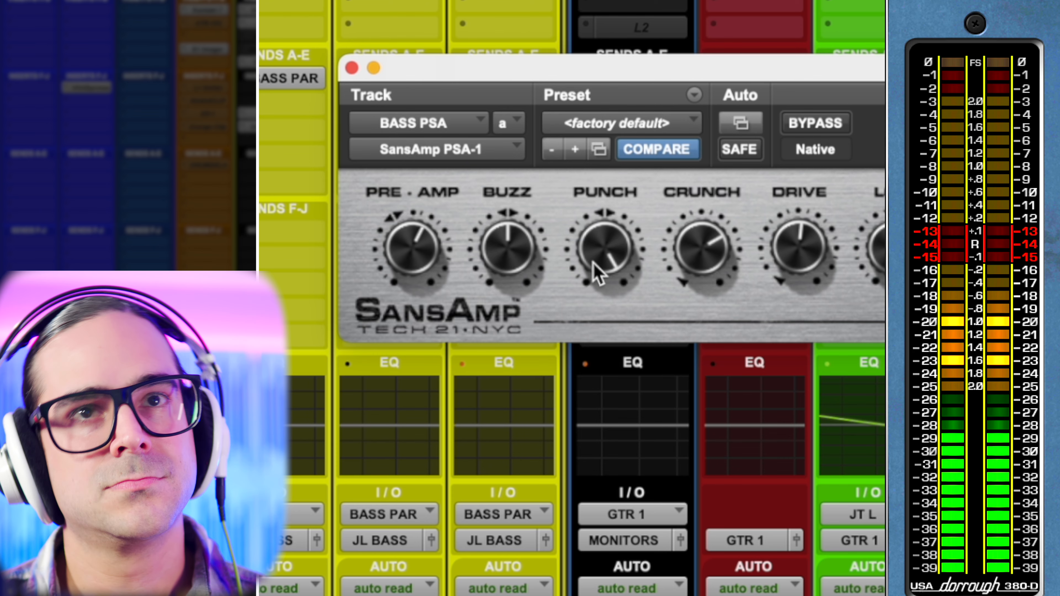
{"action": "left_click_drag", "start_coordinate": [543, 259], "coordinate": [570, 25]}
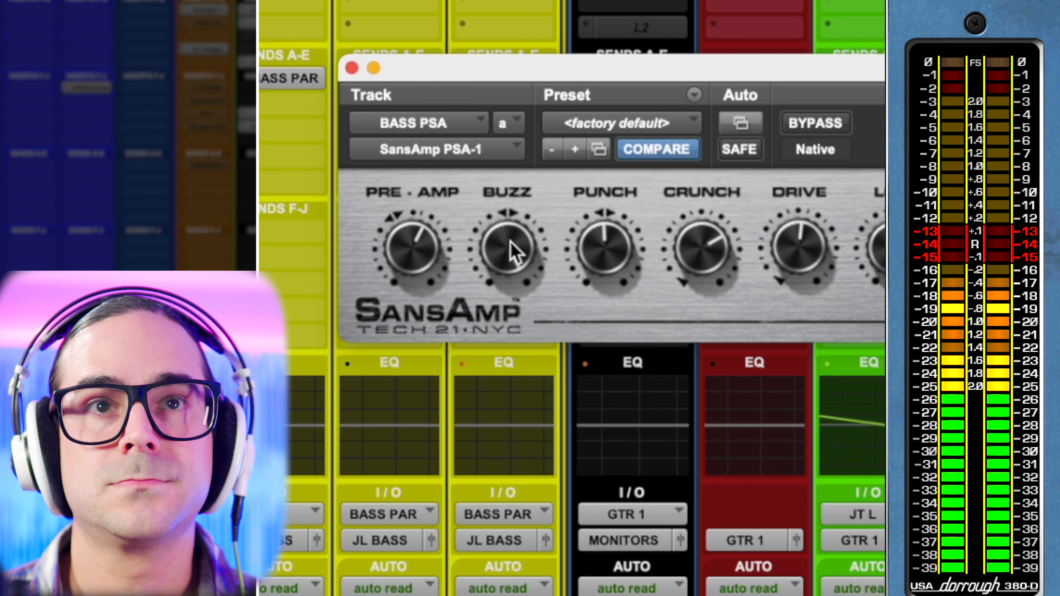
{"action": "left_click_drag", "start_coordinate": [430, 261], "coordinate": [559, 153]}
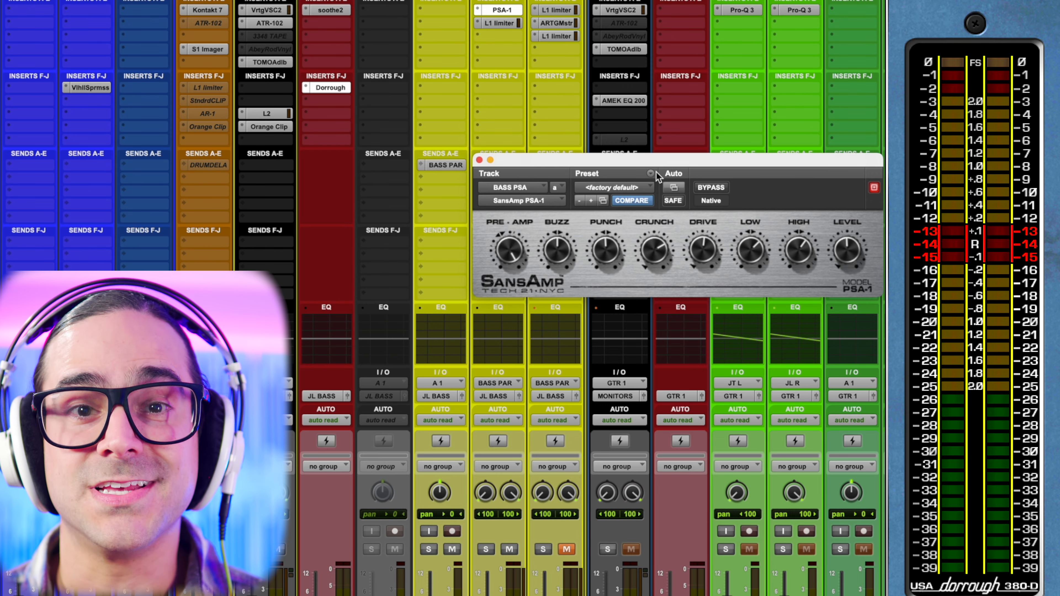
{"action": "left_click", "coordinate": [654, 175]}
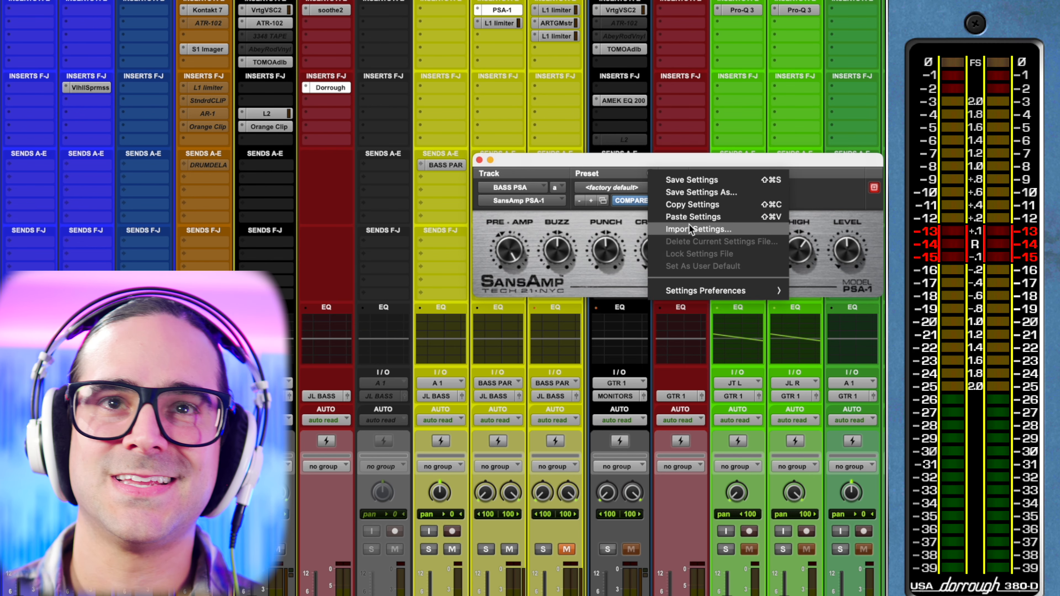
{"action": "left_click", "coordinate": [693, 217]}
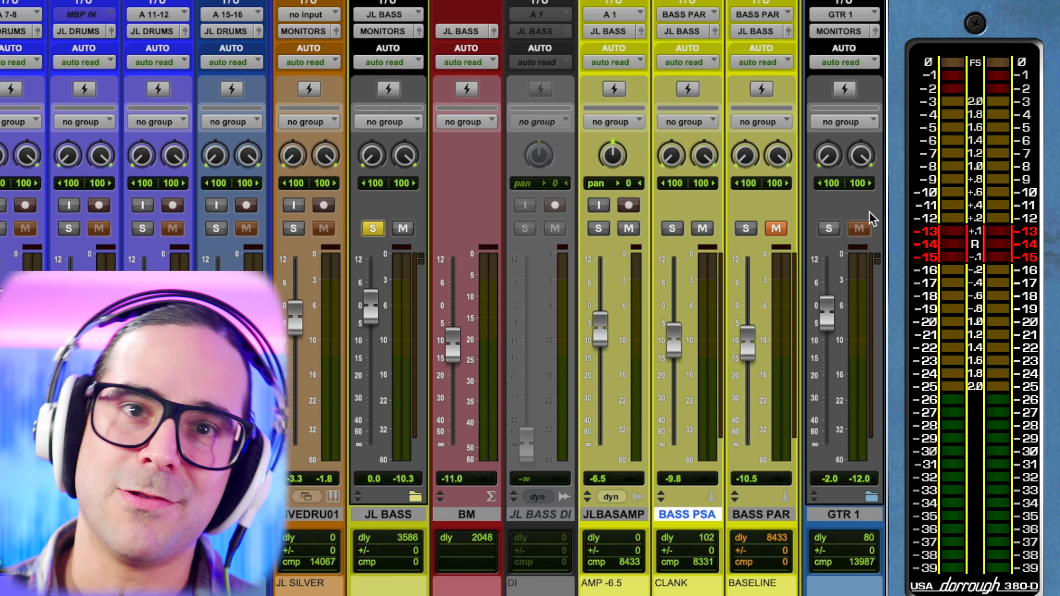
Step: Unmute BASS PAR and play the soloed bass while muting and unmuting BASS PSA to compare the combined parallel tracks
{"action": "left_click", "coordinate": [775, 228]}
{"action": "left_click", "coordinate": [776, 228]}
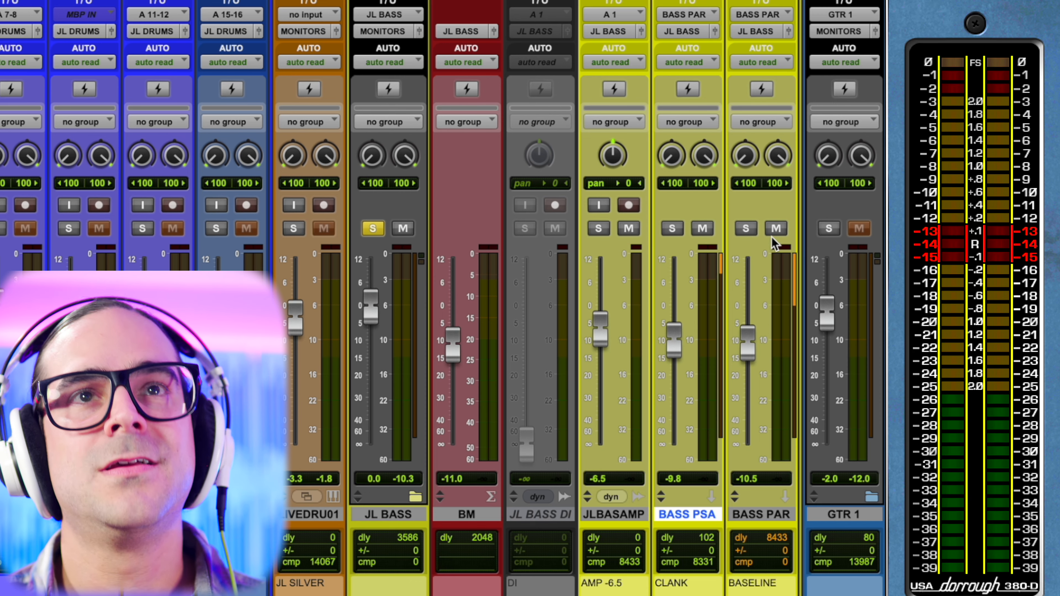
{"action": "key", "text": "space"}
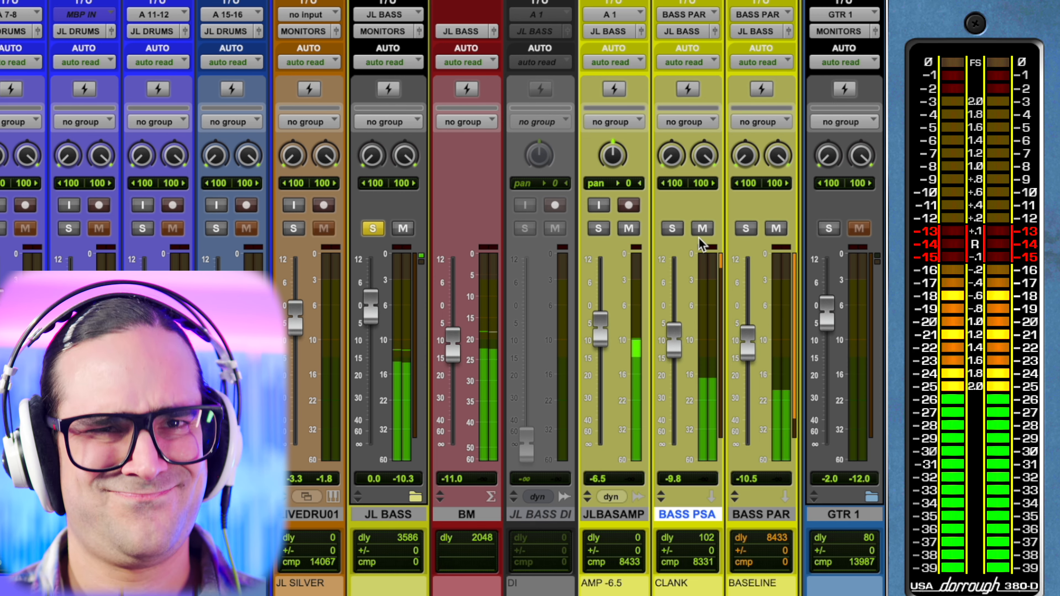
{"action": "left_click", "coordinate": [702, 229]}
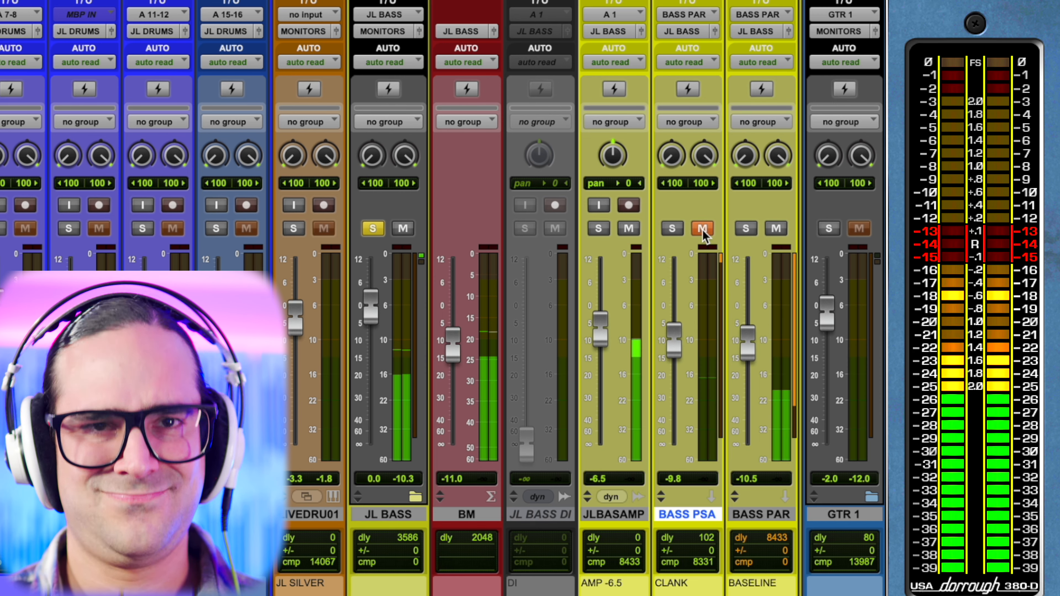
{"action": "left_click", "coordinate": [703, 229]}
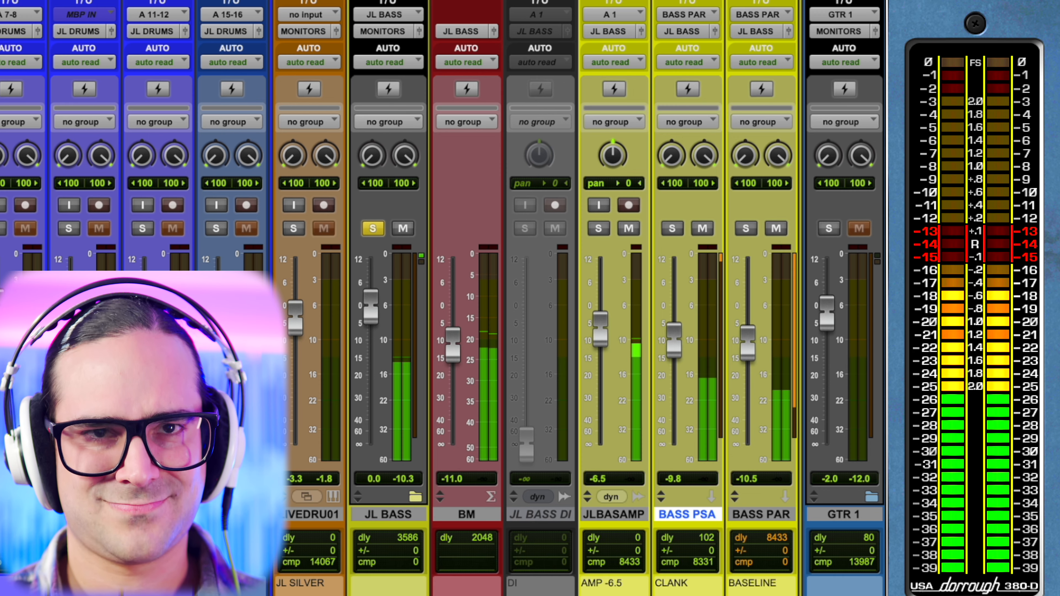
{"action": "key", "text": "space"}
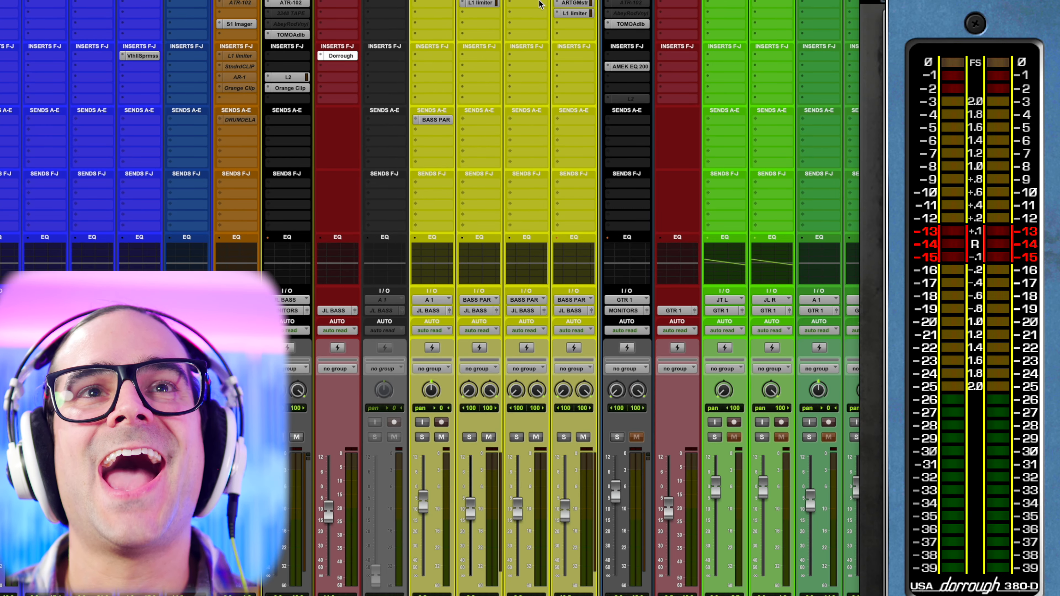
Step: Open Bull Sub Machine on the duplicated BASS PSA track, set Drive to 58 %, and lower Frequency slightly
{"action": "left_click", "coordinate": [529, 2]}
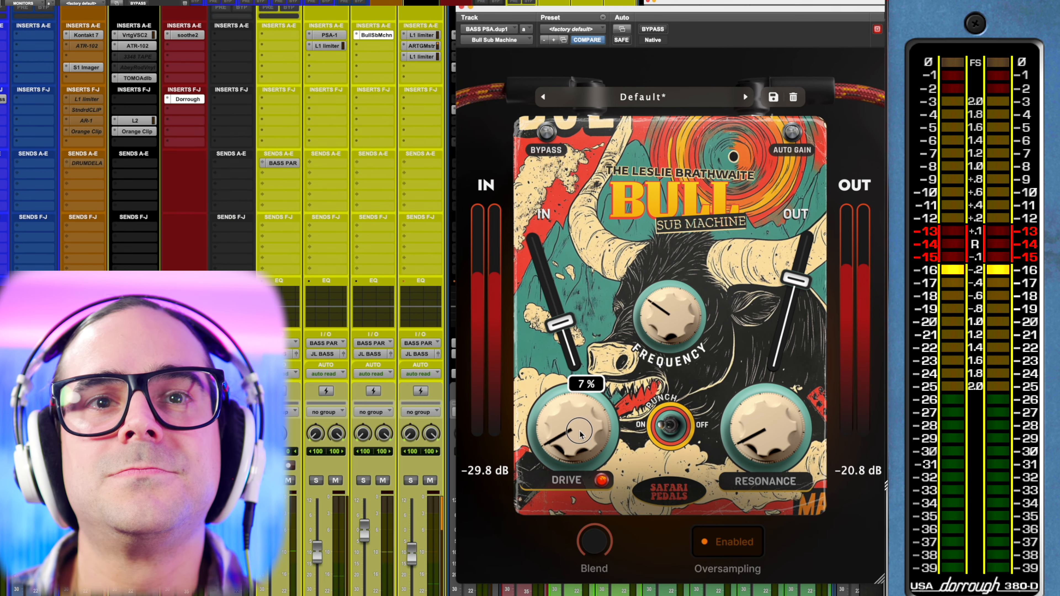
{"action": "left_click_drag", "start_coordinate": [557, 417], "coordinate": [562, 443]}
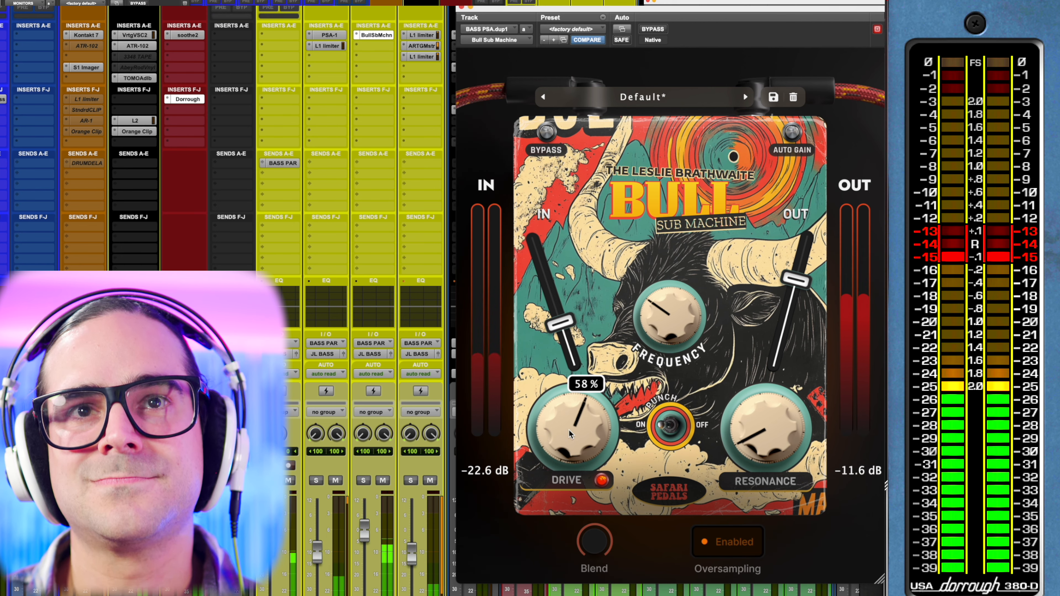
{"action": "mouse_move", "coordinate": [684, 328]}
{"action": "left_mouse_down"}
{"action": "mouse_move", "coordinate": [685, 339]}
{"action": "mouse_move", "coordinate": [681, 287]}
{"action": "mouse_move", "coordinate": [684, 327]}
{"action": "left_mouse_up"}
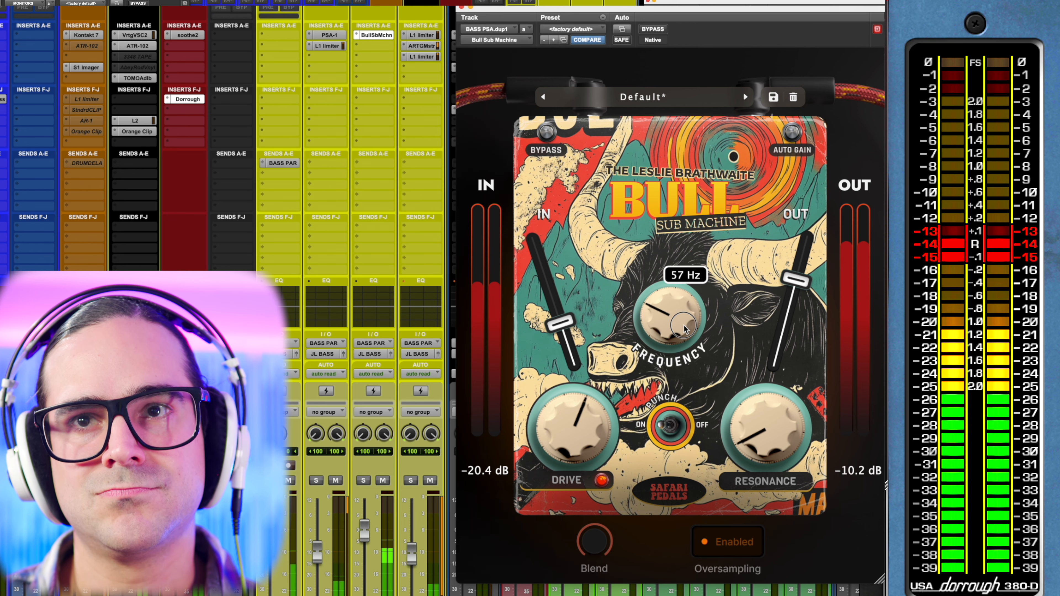
{"action": "left_click_drag", "start_coordinate": [685, 328], "coordinate": [668, 322]}
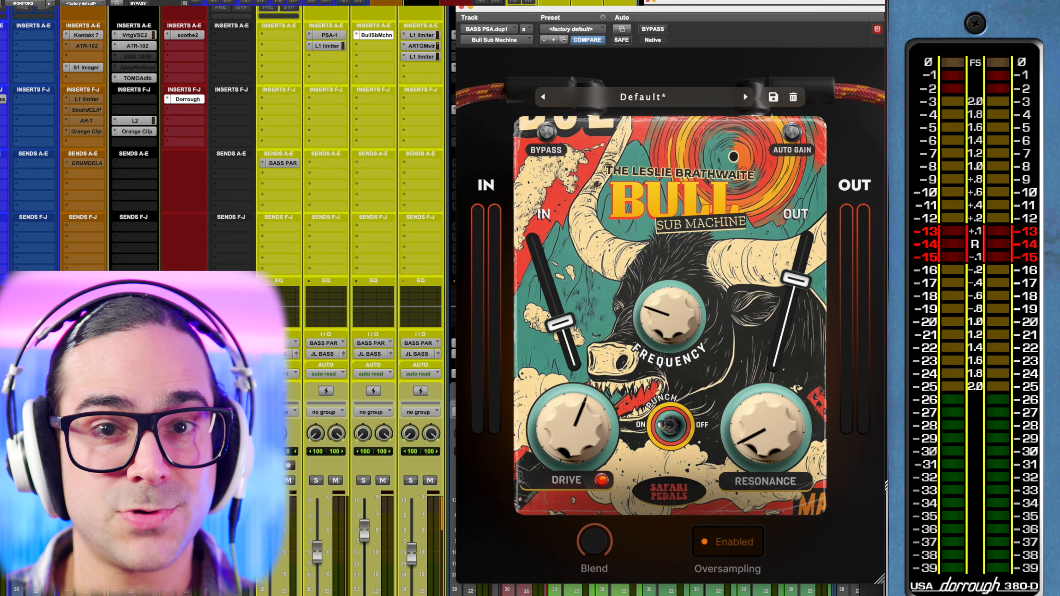
Step: Raise Bull Sub Machine's Resonance well past 41 % and lower its output level during playback
{"action": "left_click_drag", "start_coordinate": [798, 453], "coordinate": [755, 346]}
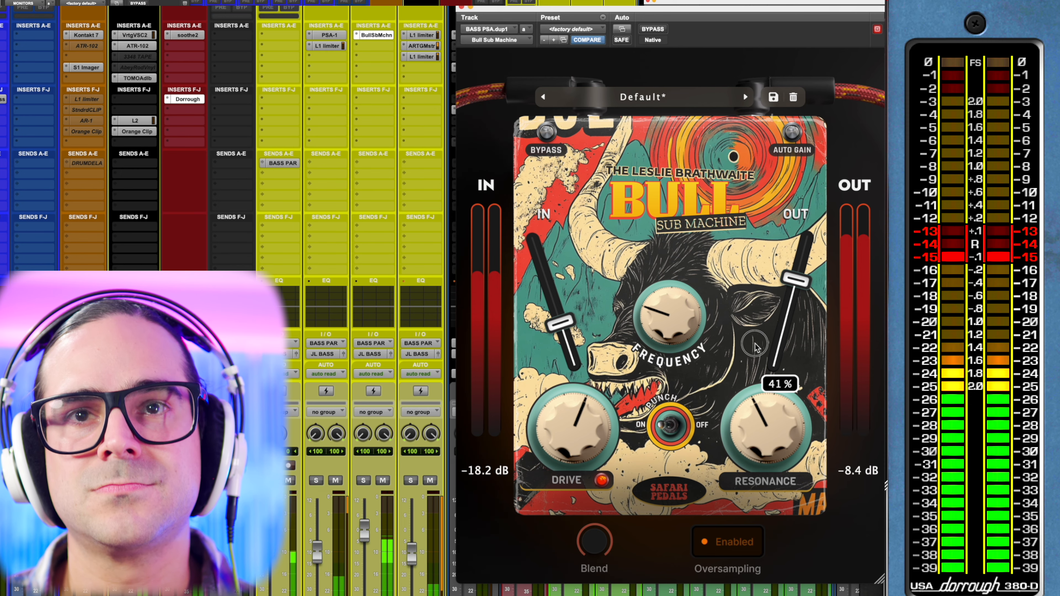
{"action": "mouse_move", "coordinate": [746, 393]}
{"action": "left_mouse_down"}
{"action": "mouse_move", "coordinate": [758, 359]}
{"action": "mouse_move", "coordinate": [748, 406]}
{"action": "left_mouse_up"}
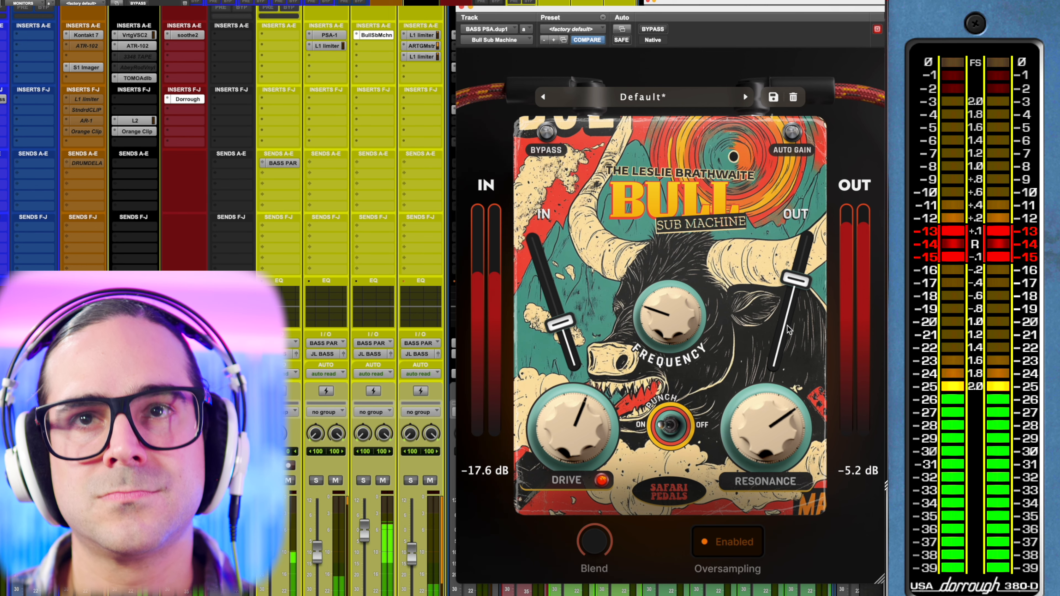
{"action": "left_click_drag", "start_coordinate": [796, 282], "coordinate": [797, 309]}
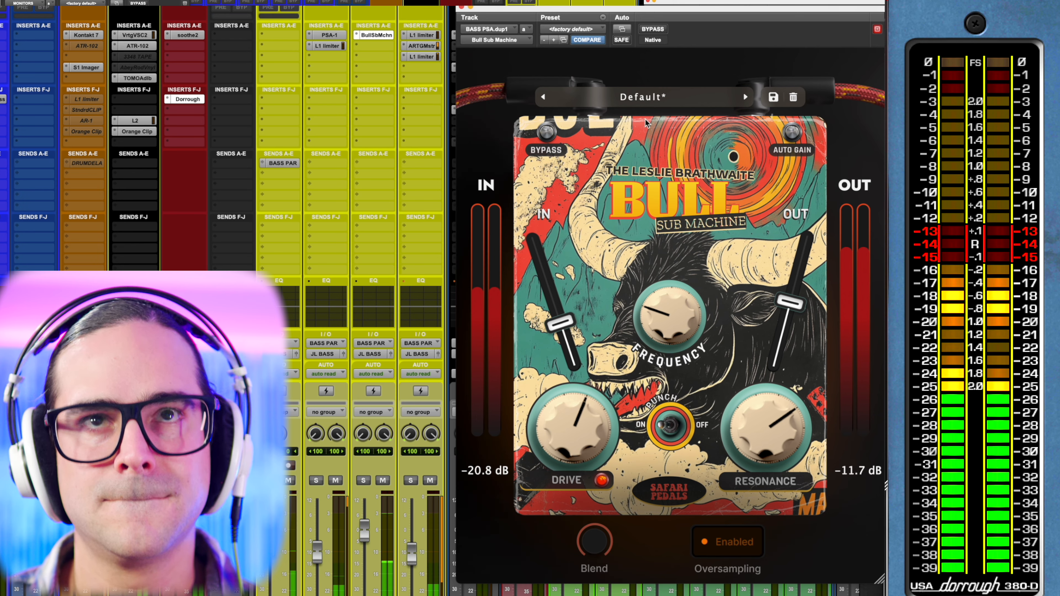
Step: Compare the bass with the Bull Sub Machine track muted and unmuted, stopping and resuming playback in between
{"action": "left_click", "coordinate": [384, 482]}
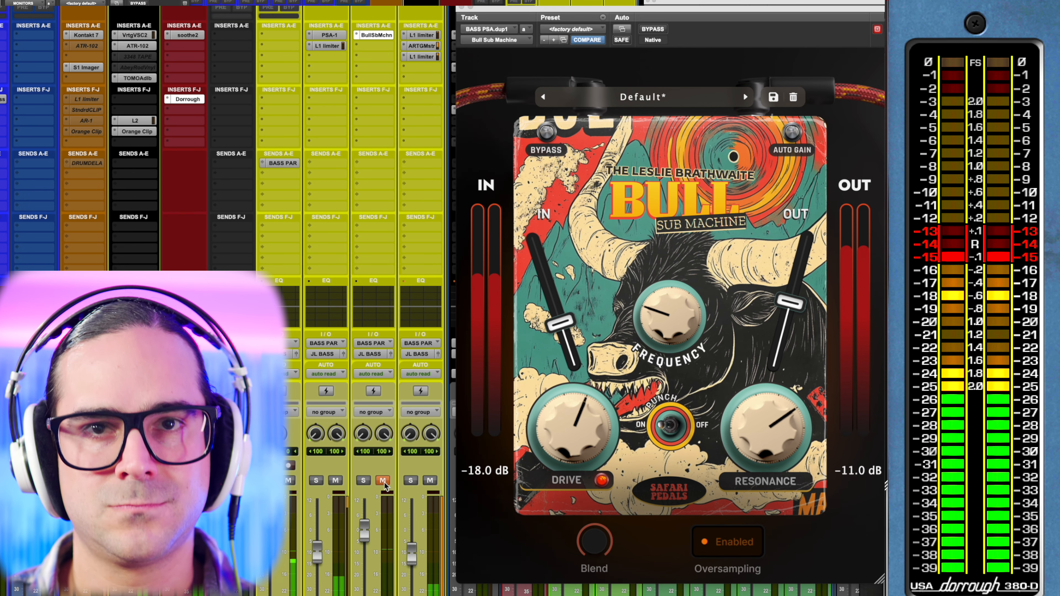
{"action": "key", "text": "space"}
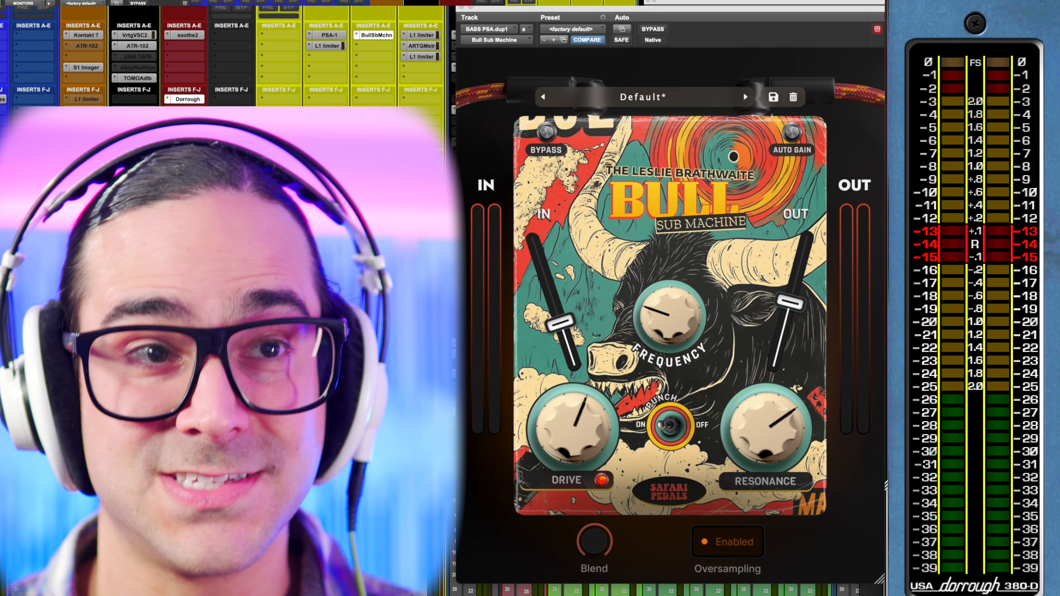
{"action": "key", "text": "space"}
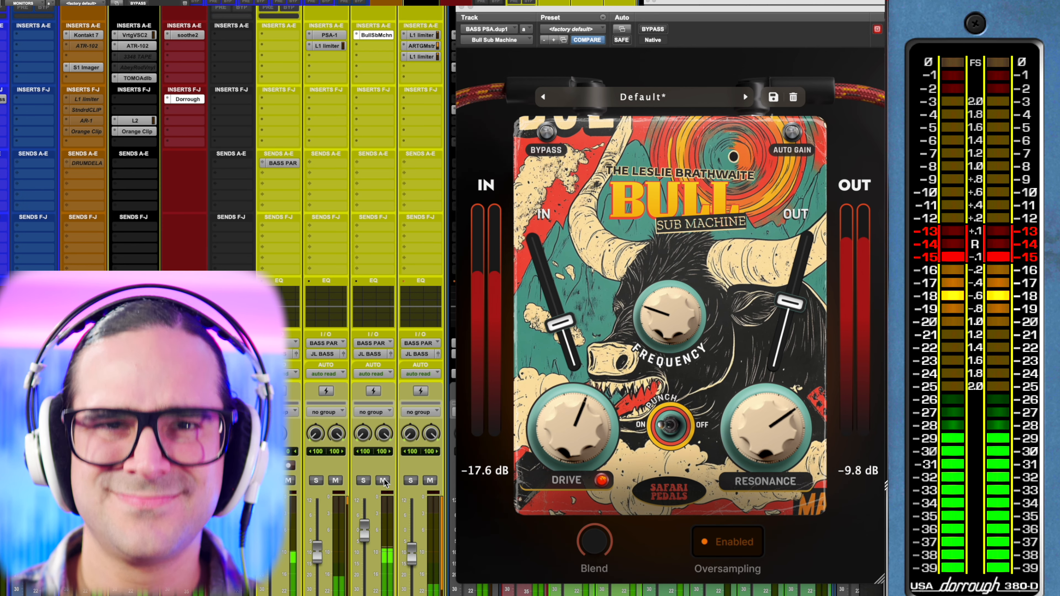
Step: Lower the Bull Sub Machine track's fader slightly, mute and unmute the track to compare, and stop playback
{"action": "left_click_drag", "start_coordinate": [363, 552], "coordinate": [363, 557]}
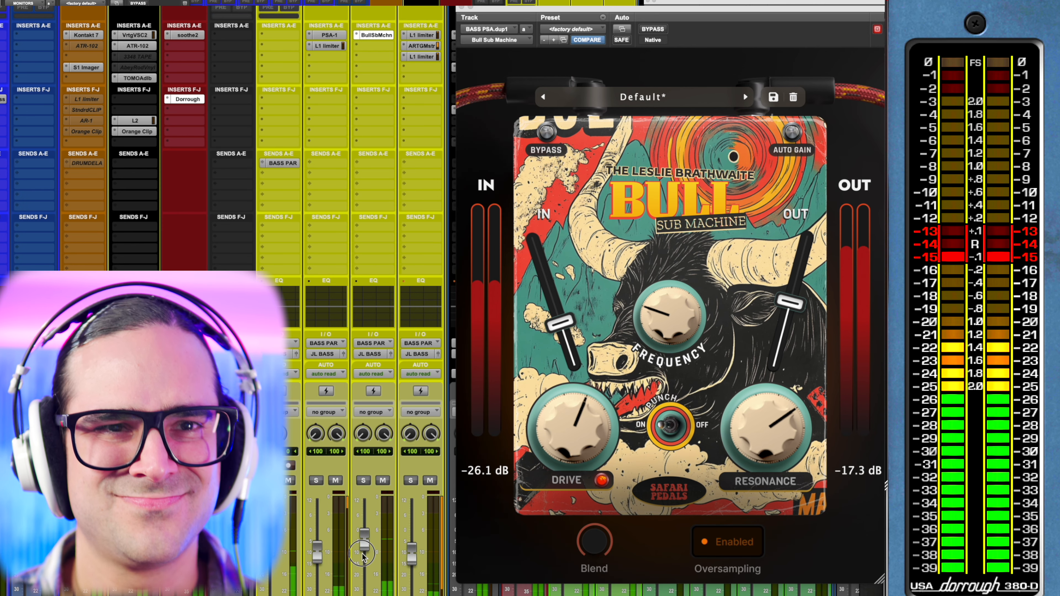
{"action": "left_click", "coordinate": [384, 481]}
{"action": "left_click", "coordinate": [384, 482]}
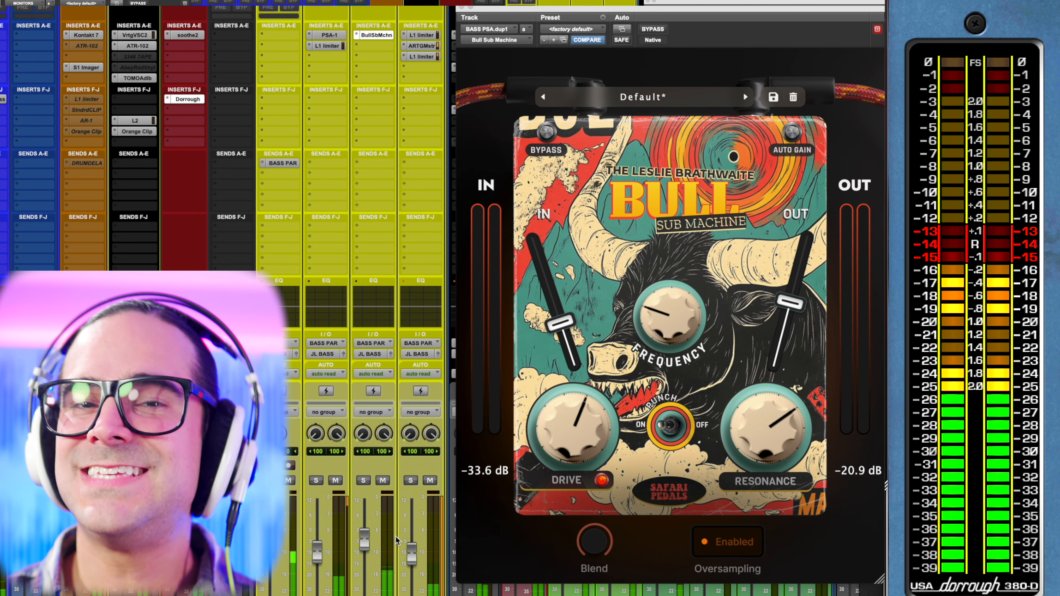
{"action": "key", "text": "space"}
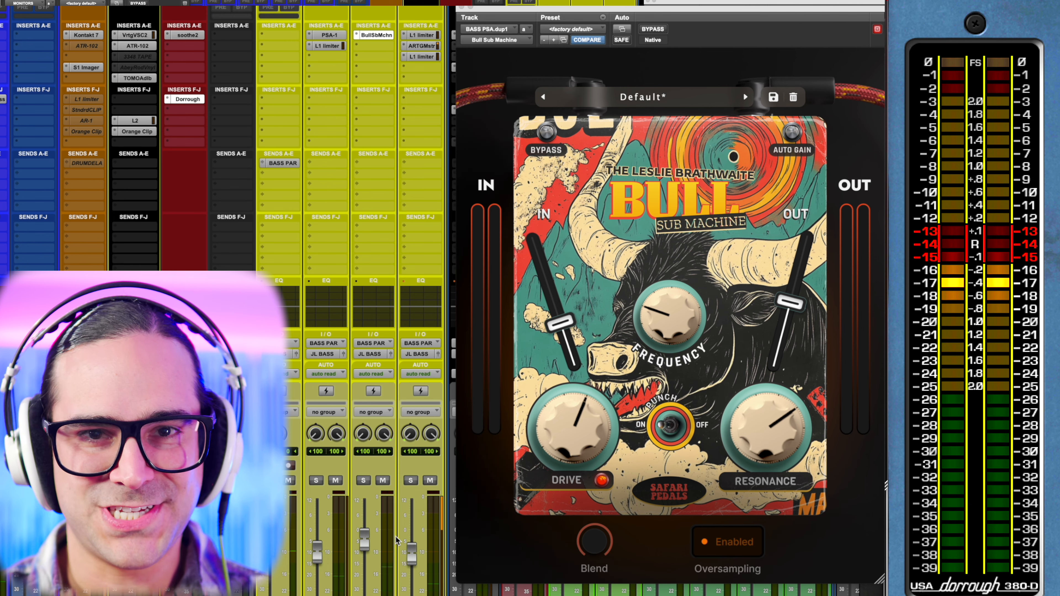